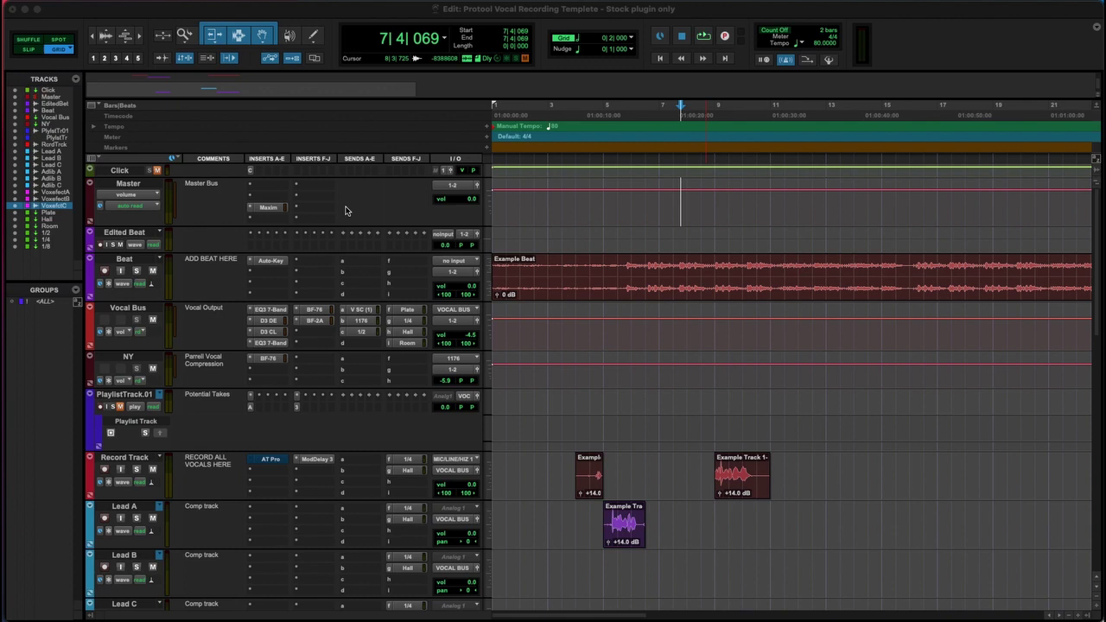
Step: Check the Master bus limiter plug-in, then close its window
{"action": "left_click", "coordinate": [114, 171]}
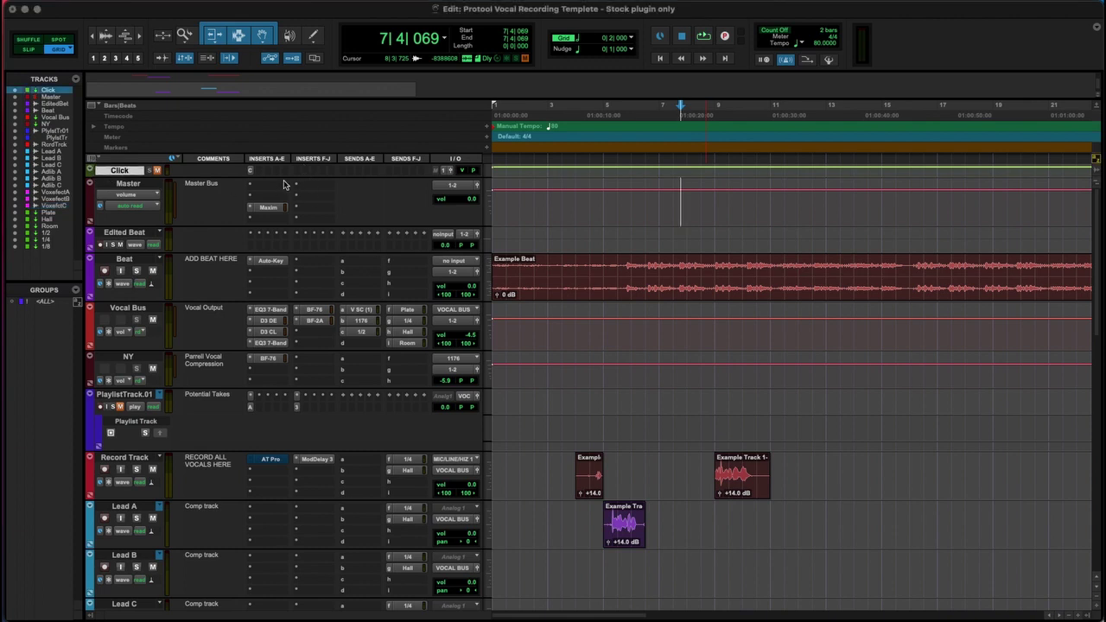
{"action": "left_click", "coordinate": [129, 184]}
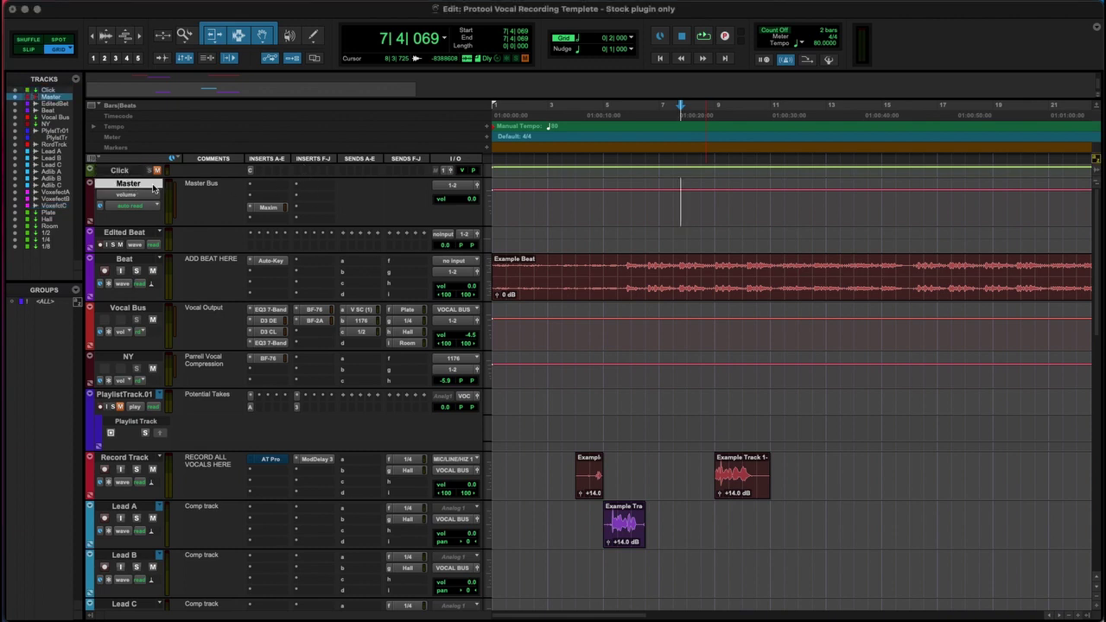
{"action": "left_click", "coordinate": [266, 207]}
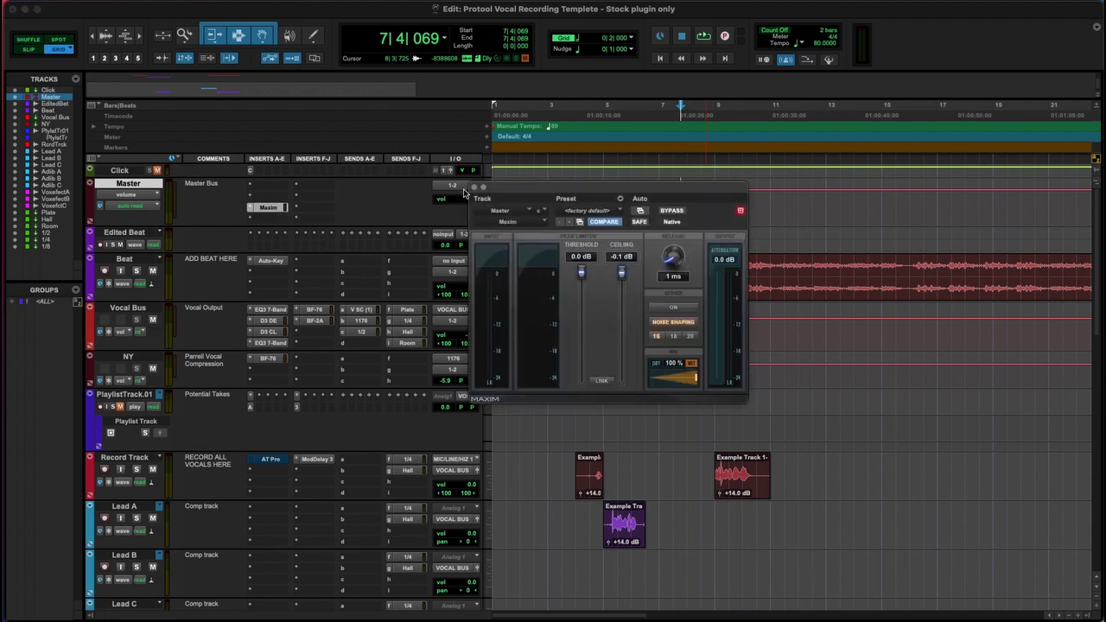
{"action": "left_click", "coordinate": [476, 187]}
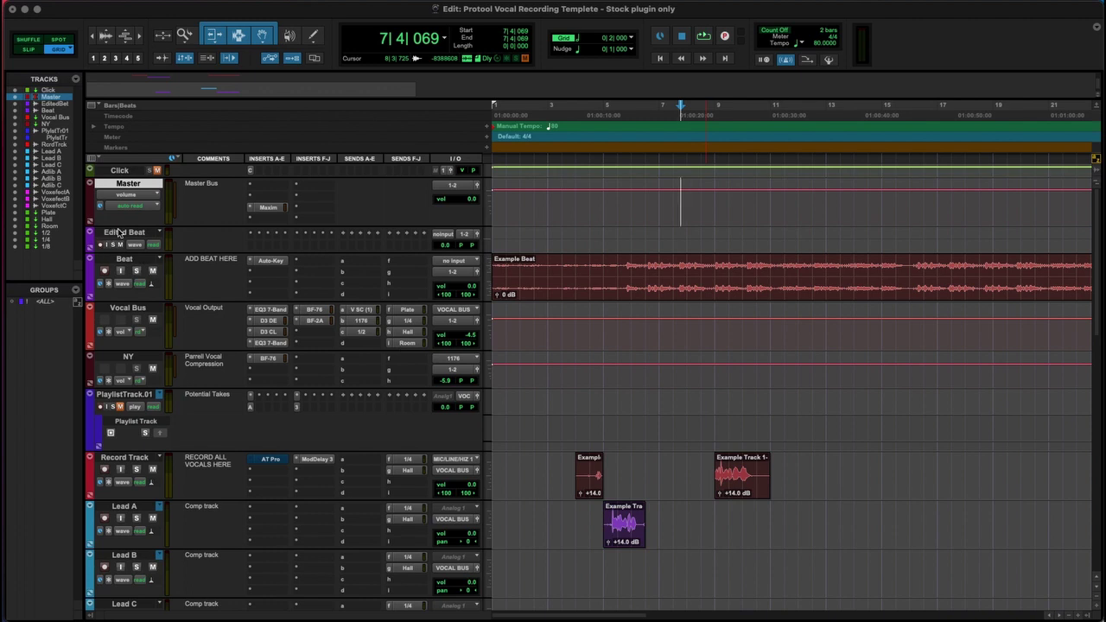
Step: Separate bars 9 to 10|3 of the Beat clip and move that section onto Edited Beat
{"action": "left_click", "coordinate": [124, 260]}
{"action": "left_click", "coordinate": [125, 233]}
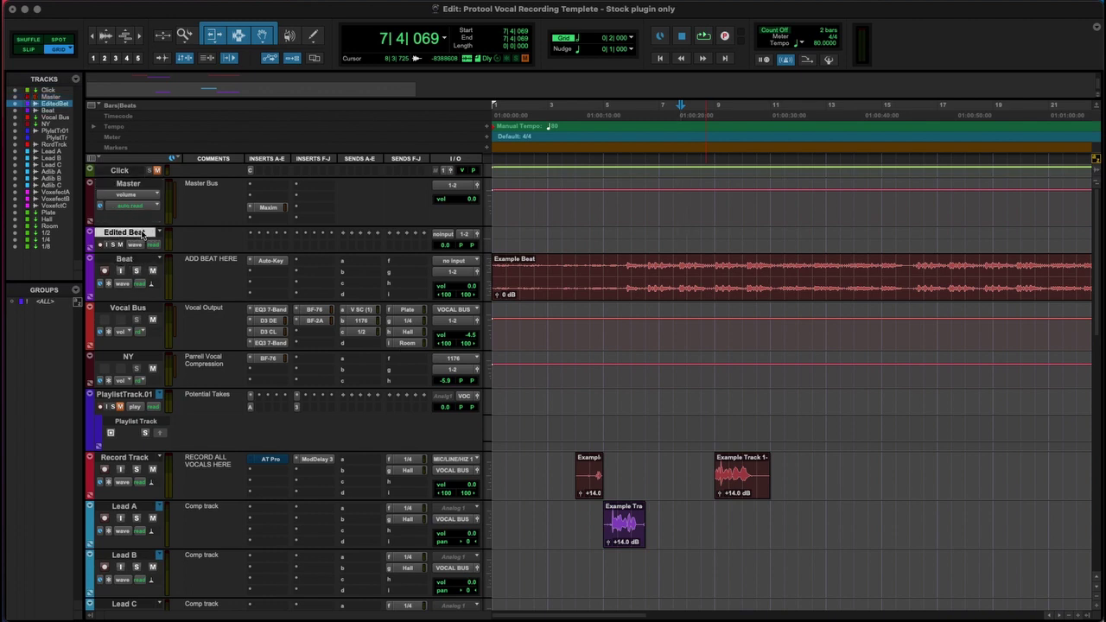
{"action": "left_click", "coordinate": [131, 258]}
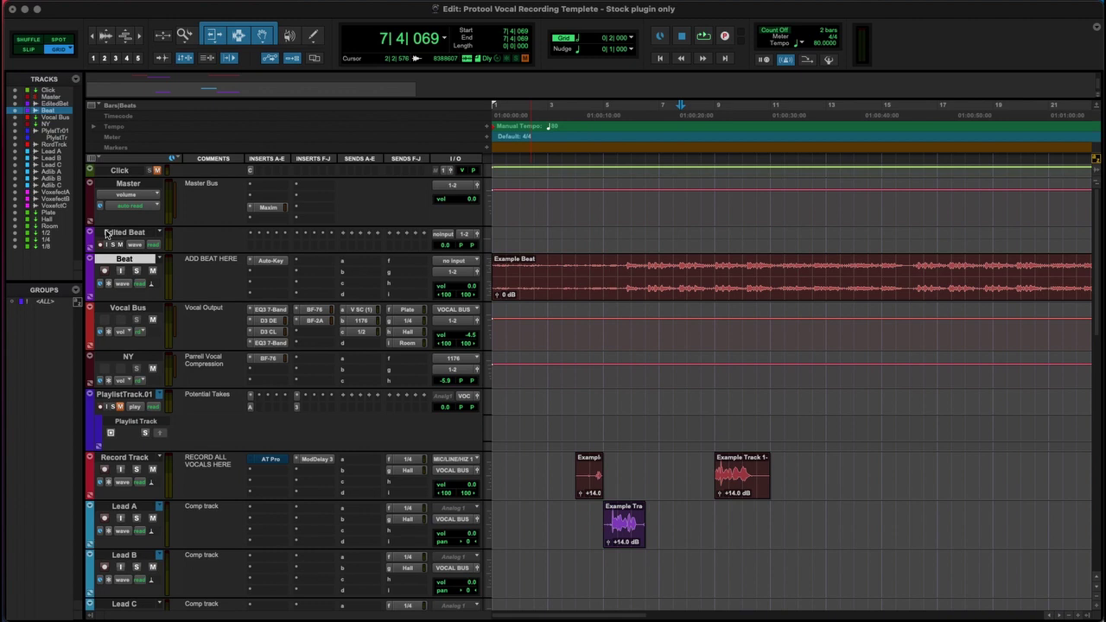
{"action": "left_click_drag", "start_coordinate": [714, 264], "coordinate": [759, 265]}
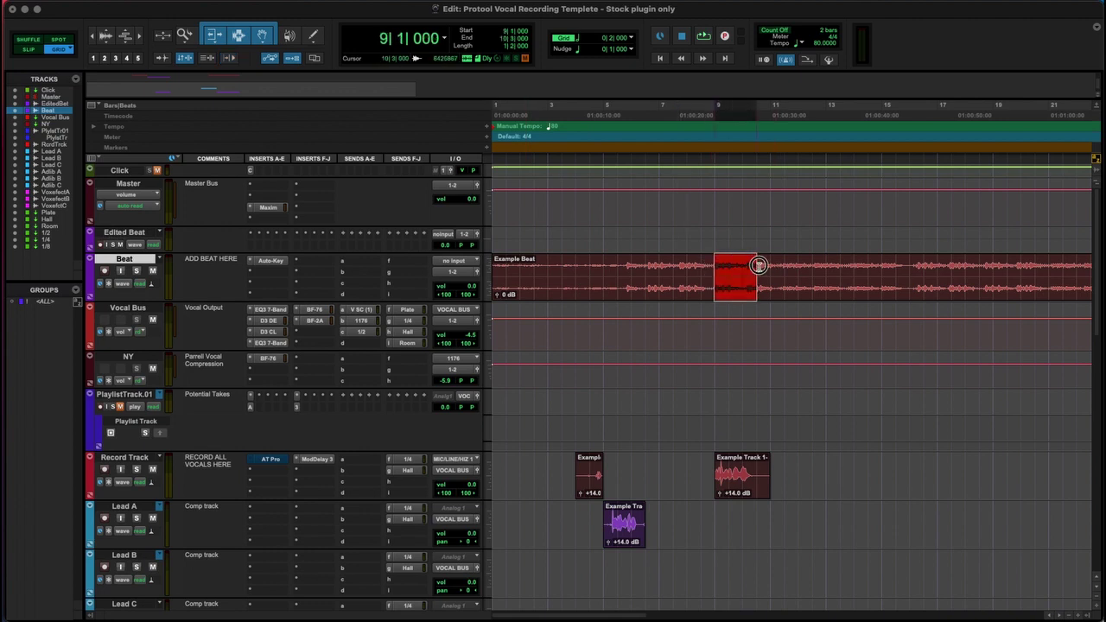
{"action": "key", "text": "super+e"}
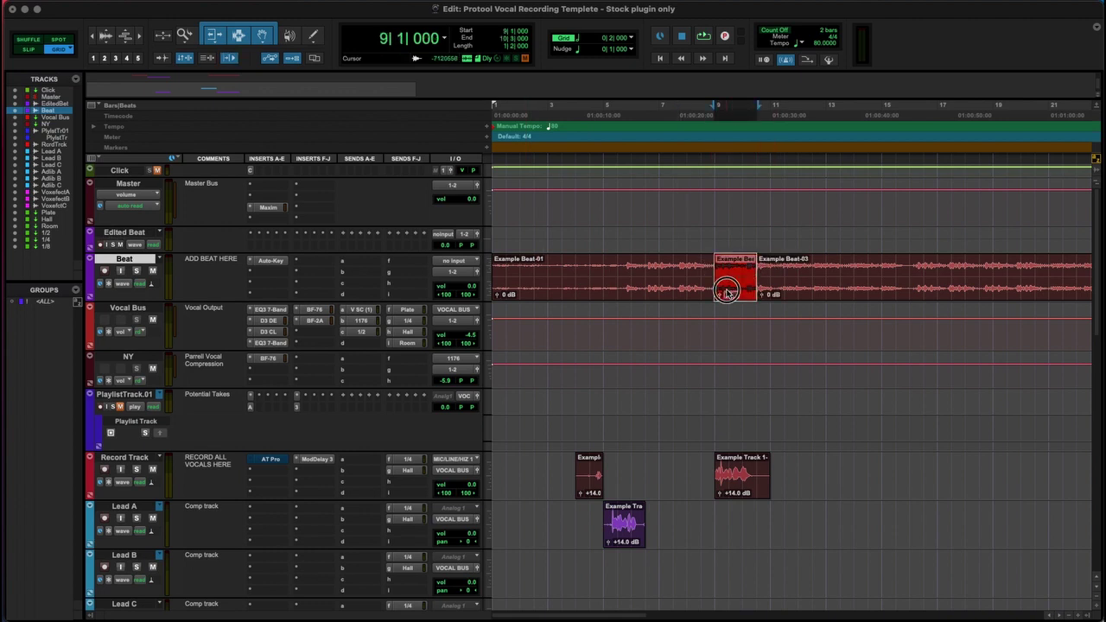
{"action": "left_click_drag", "start_coordinate": [721, 260], "coordinate": [698, 266]}
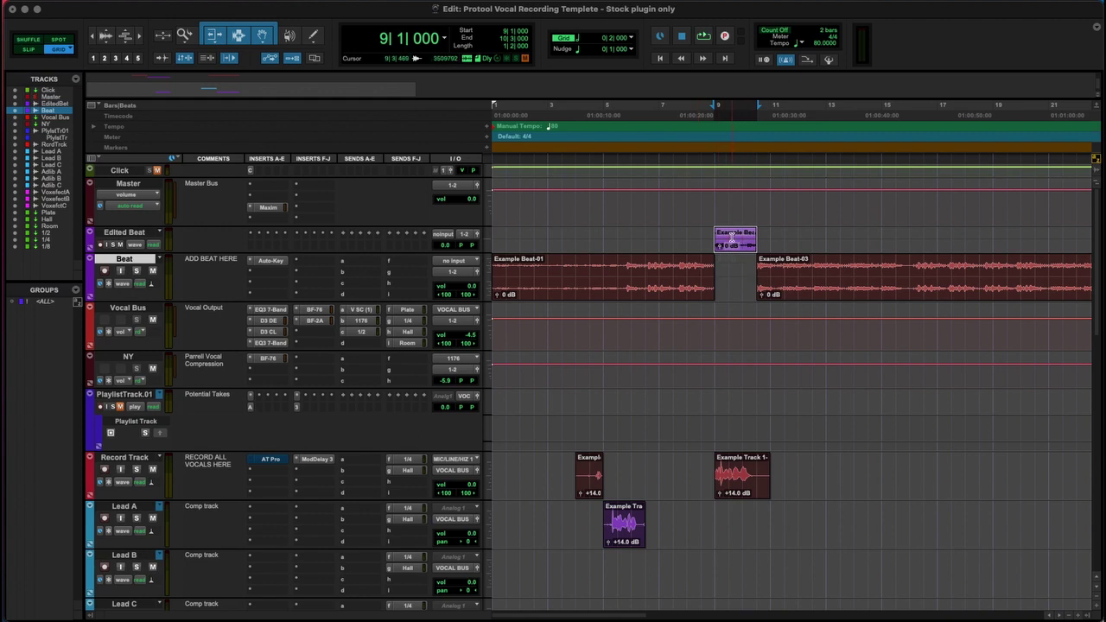
{"action": "left_click_drag", "start_coordinate": [672, 272], "coordinate": [774, 242]}
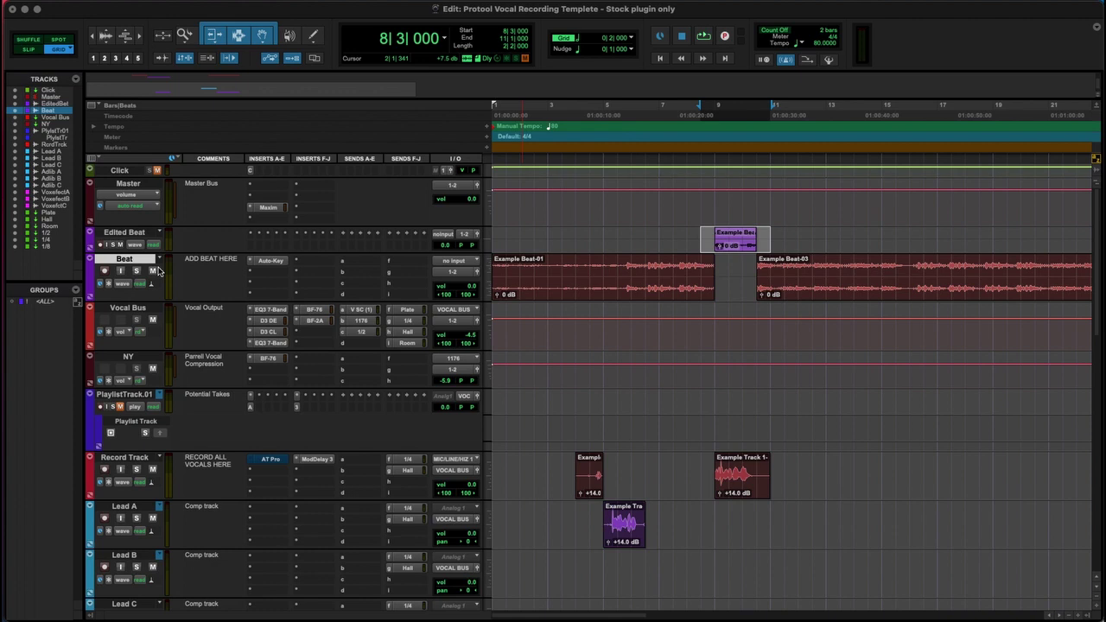
{"action": "scroll", "coordinate": [213, 272], "scroll_direction": "down", "scroll_amount": 1}
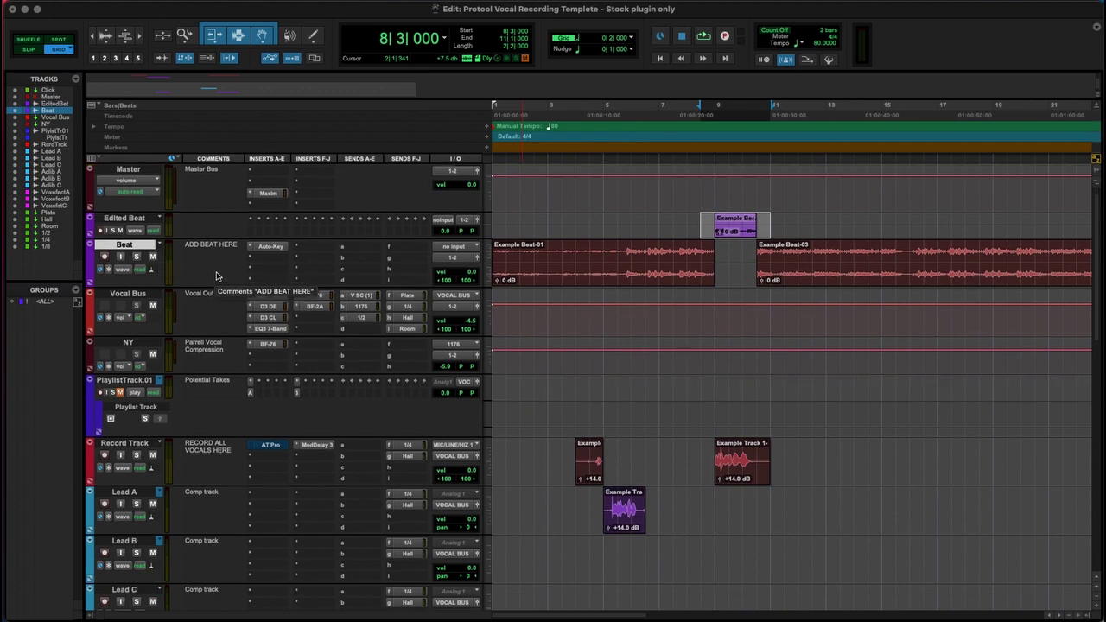
{"action": "left_click", "coordinate": [249, 249]}
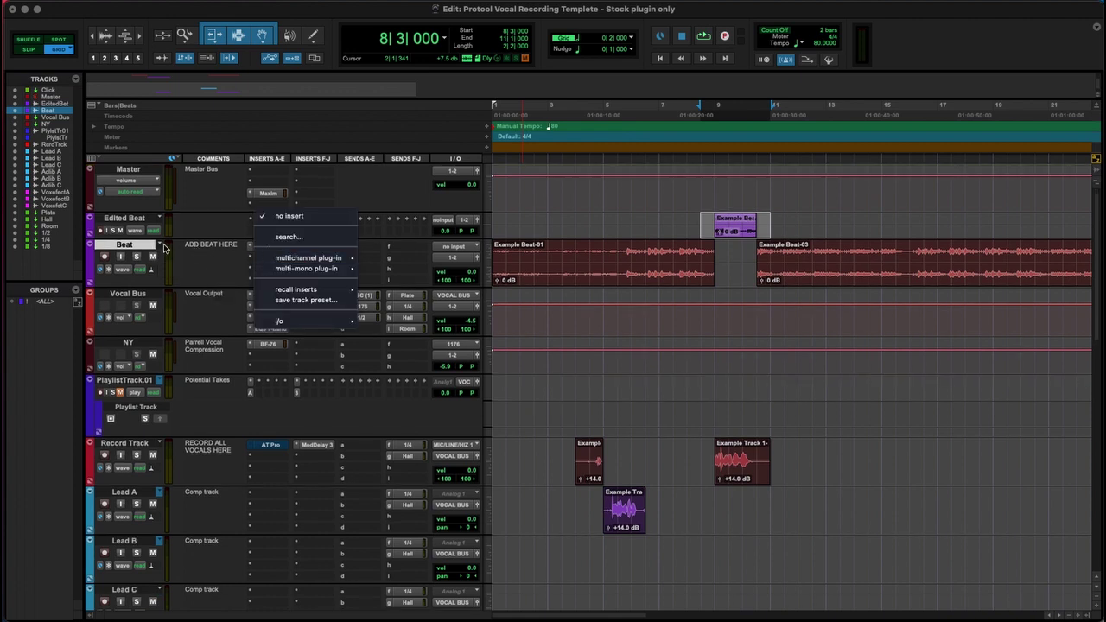
{"action": "key", "text": "Escape"}
{"action": "left_click", "coordinate": [272, 248]}
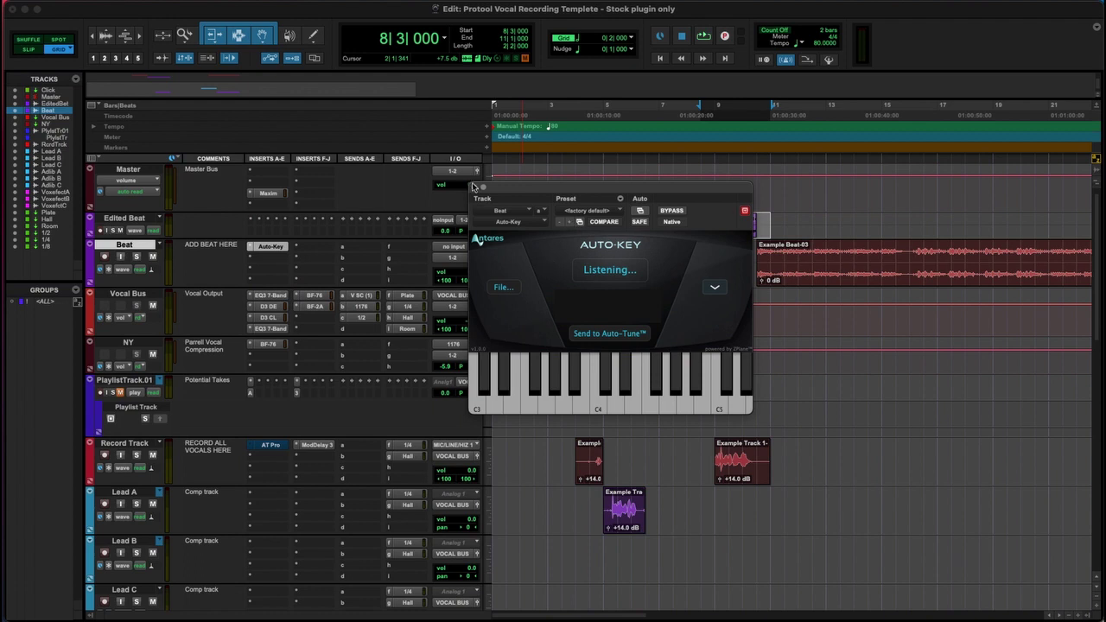
{"action": "left_click", "coordinate": [475, 186]}
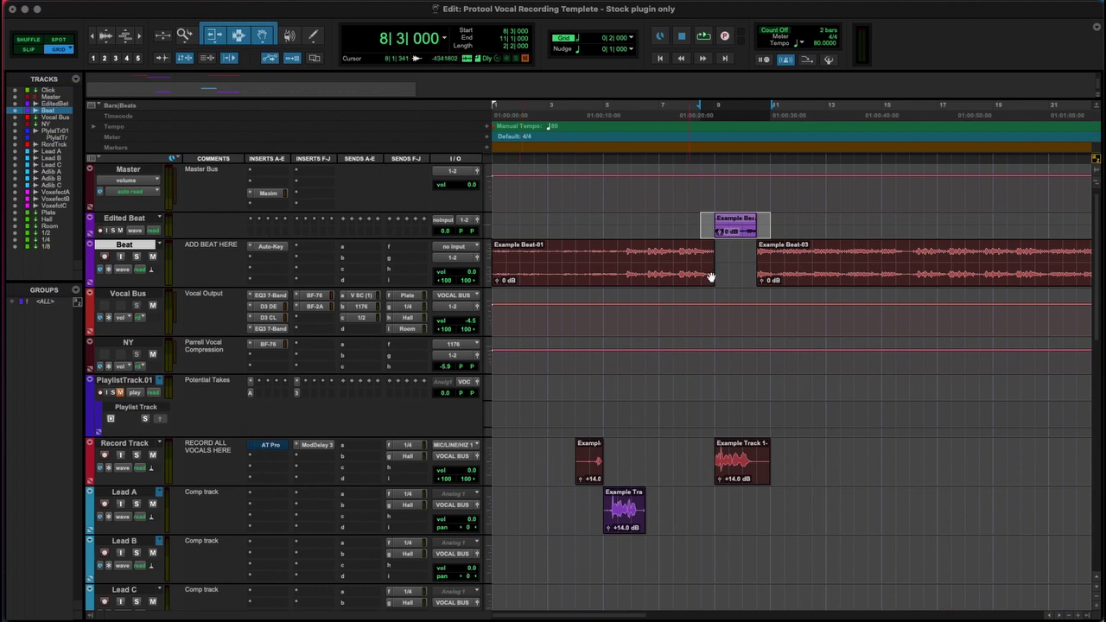
{"action": "left_click", "coordinate": [128, 294]}
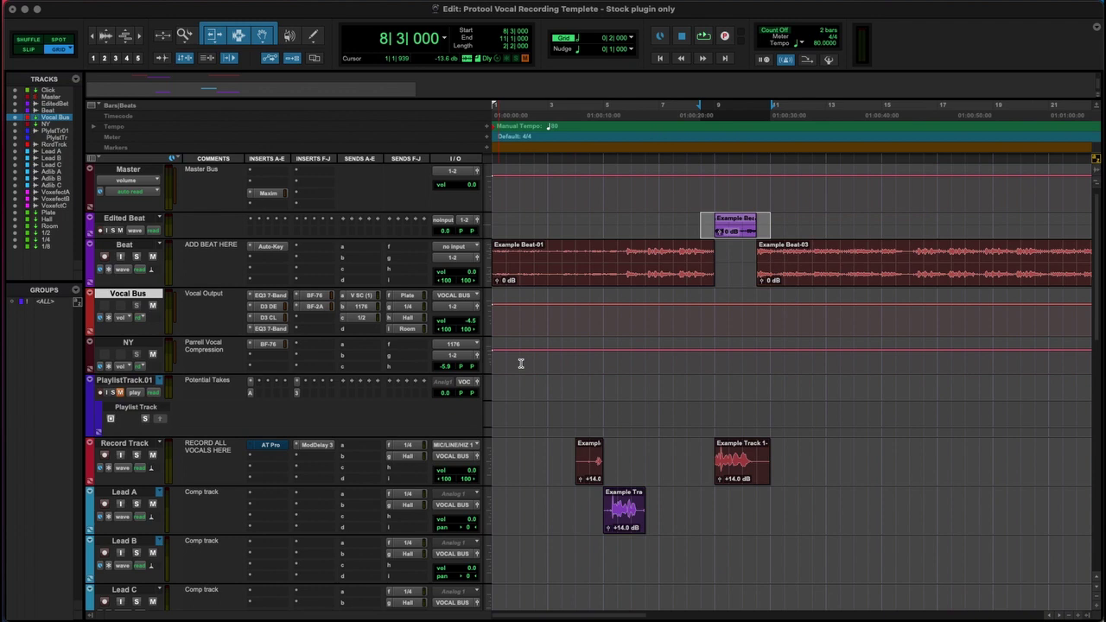
{"action": "left_click", "coordinate": [136, 248]}
{"action": "left_click", "coordinate": [130, 294]}
{"action": "left_click", "coordinate": [139, 257]}
{"action": "left_click", "coordinate": [137, 256]}
{"action": "left_click", "coordinate": [130, 169]}
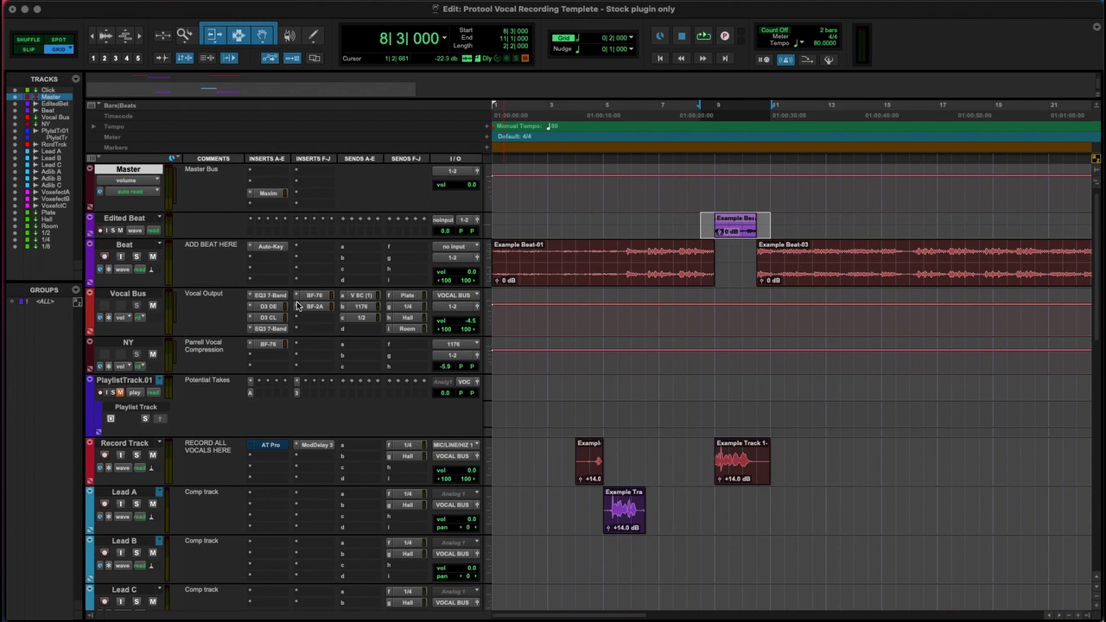
{"action": "left_click", "coordinate": [126, 343]}
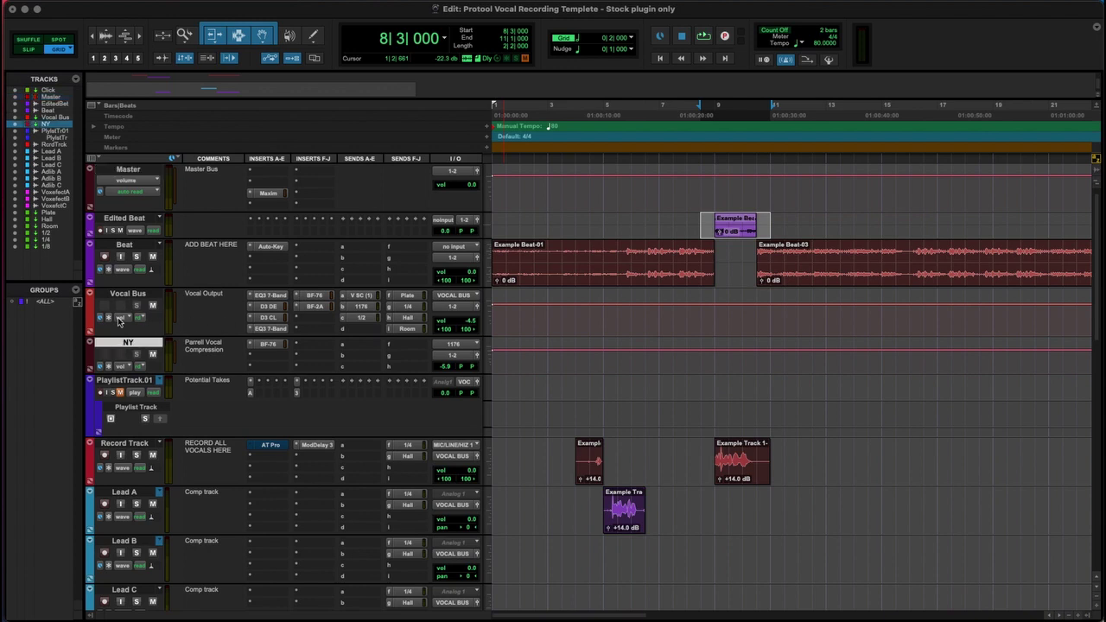
{"action": "scroll", "coordinate": [128, 345], "scroll_direction": "down", "scroll_amount": 1}
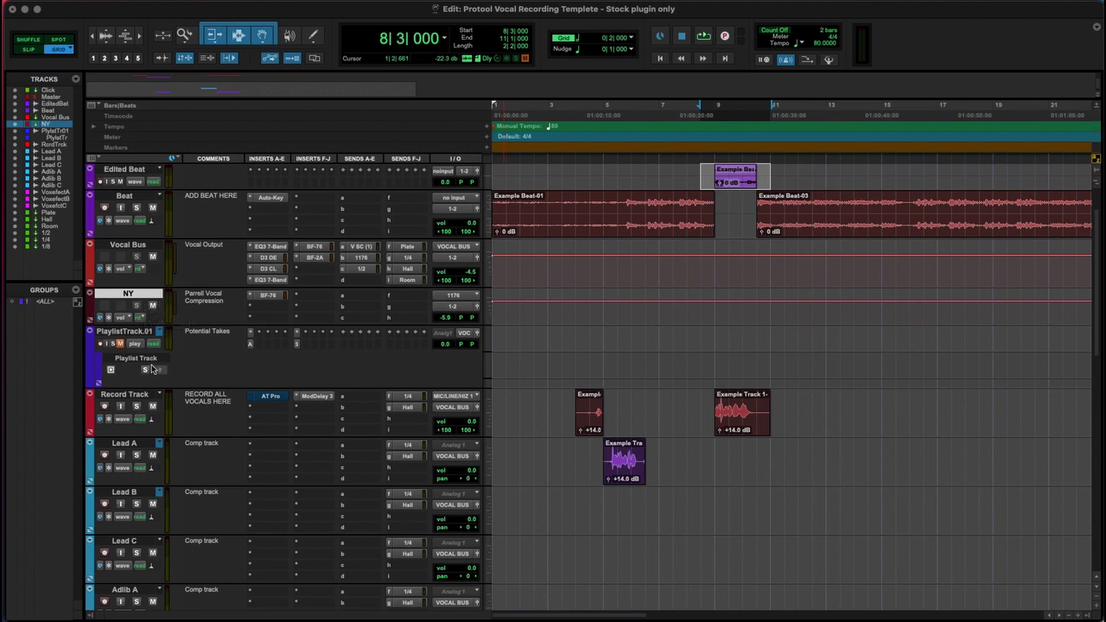
Step: Select both takes on Record Track, then clear the selection
{"action": "scroll", "coordinate": [190, 369], "scroll_direction": "down", "scroll_amount": 1}
{"action": "scroll", "coordinate": [177, 359], "scroll_direction": "down", "scroll_amount": 1}
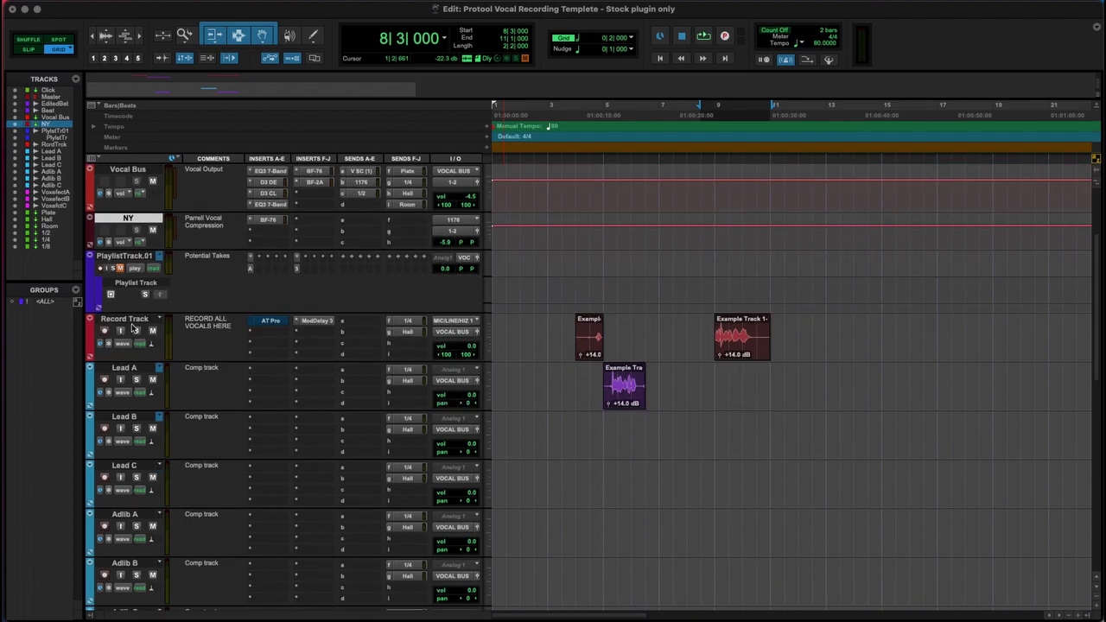
{"action": "left_click", "coordinate": [129, 322]}
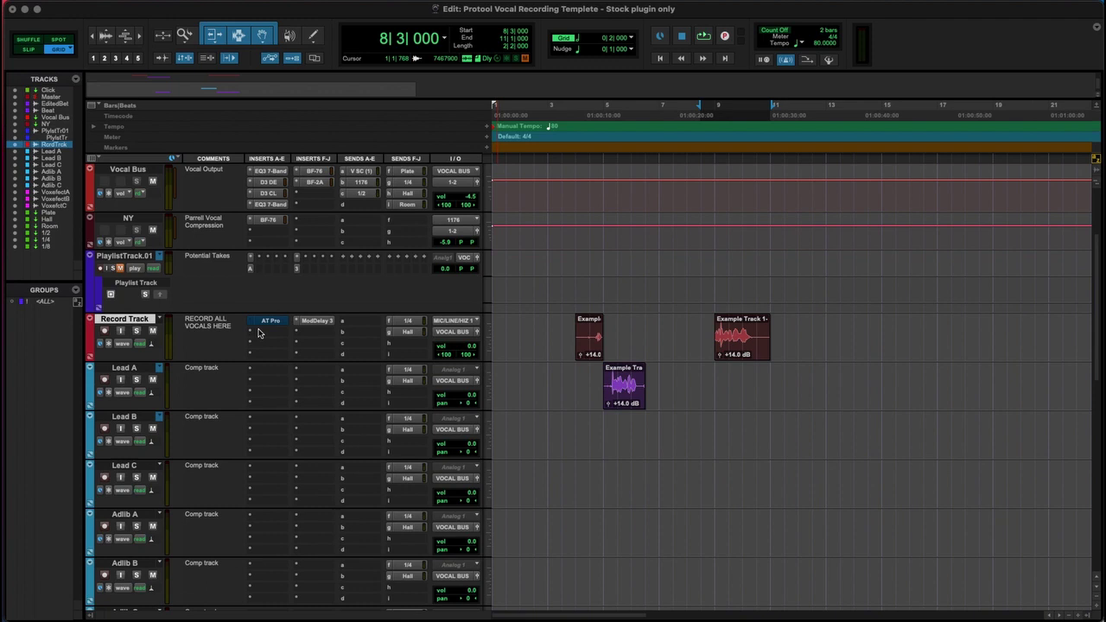
{"action": "left_click_drag", "start_coordinate": [534, 335], "coordinate": [924, 333]}
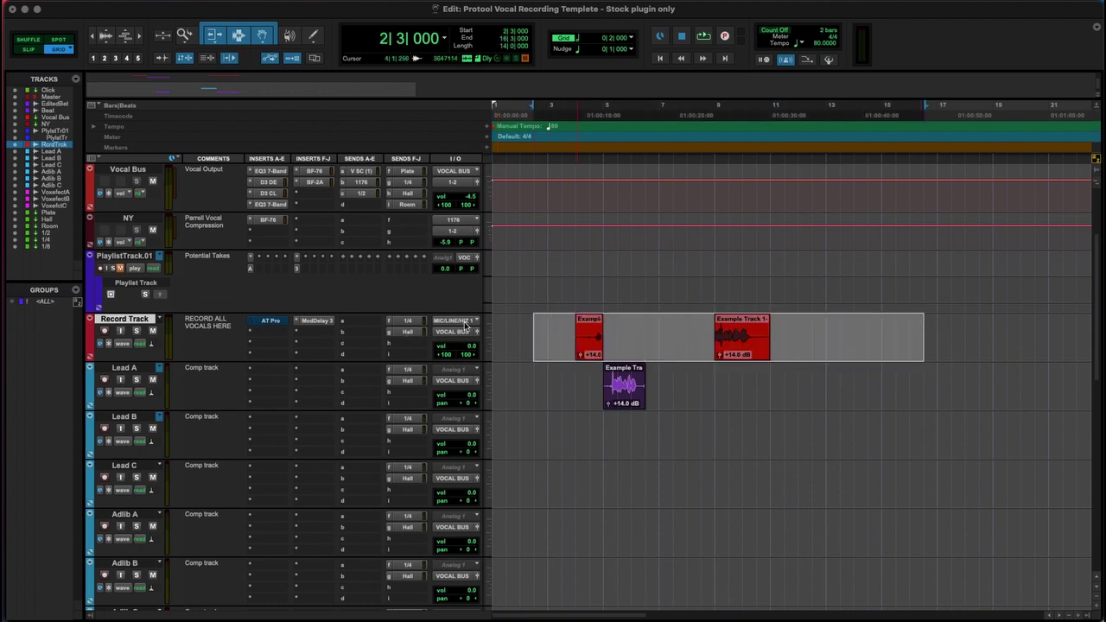
{"action": "left_click", "coordinate": [543, 348]}
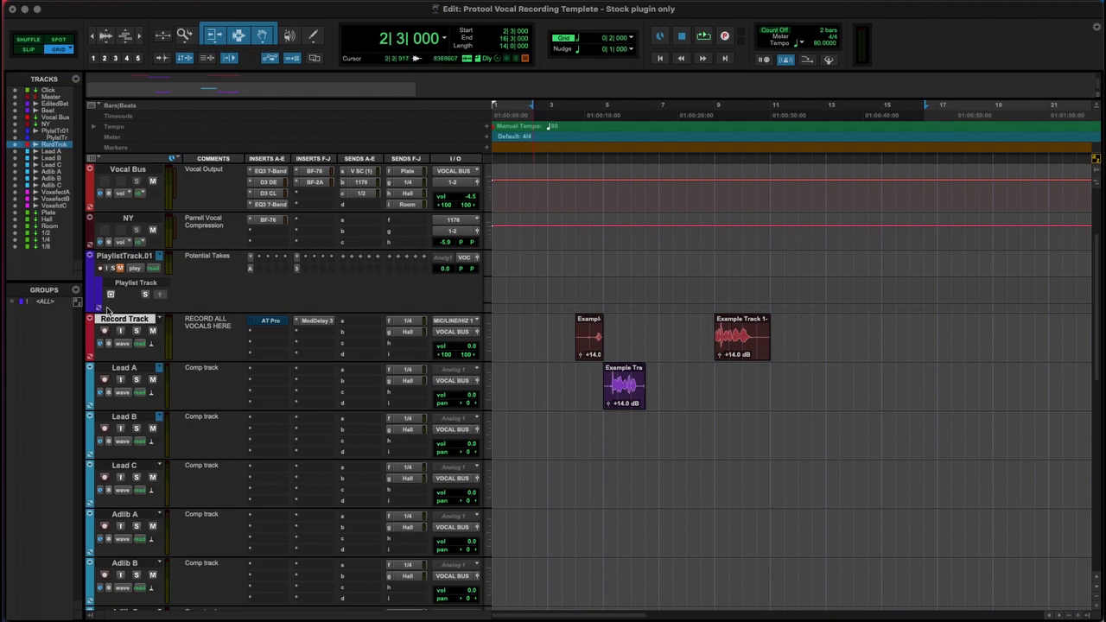
Step: Extend the small first Record Track take to bar 12 and select its 6|3–7|3 section
{"action": "left_click", "coordinate": [126, 257]}
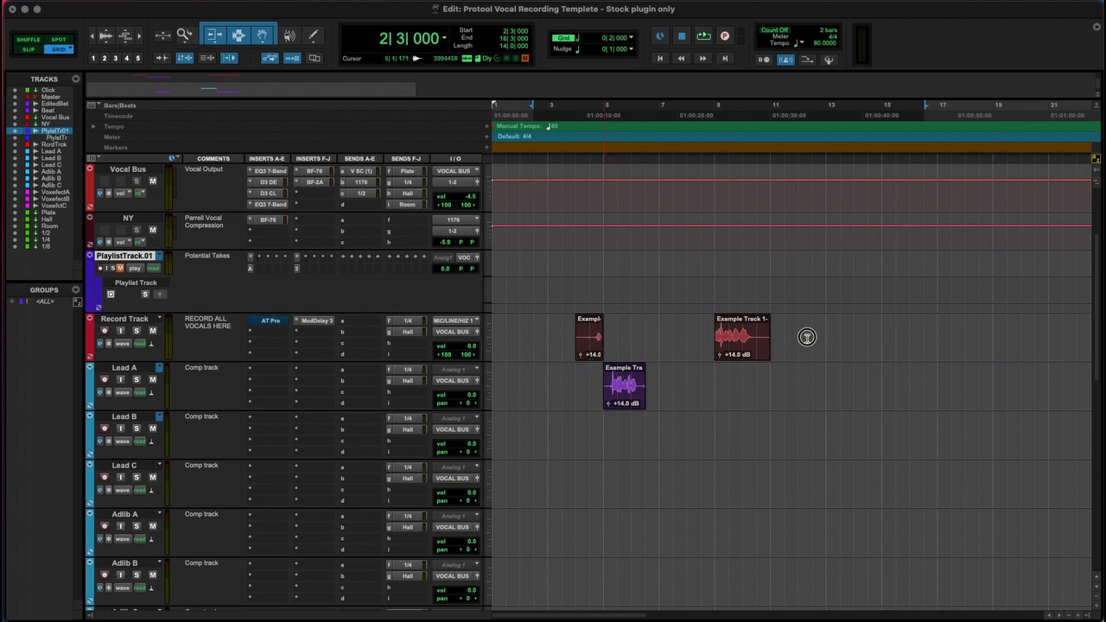
{"action": "left_click", "coordinate": [610, 333]}
{"action": "left_click_drag", "start_coordinate": [610, 334], "coordinate": [798, 337]}
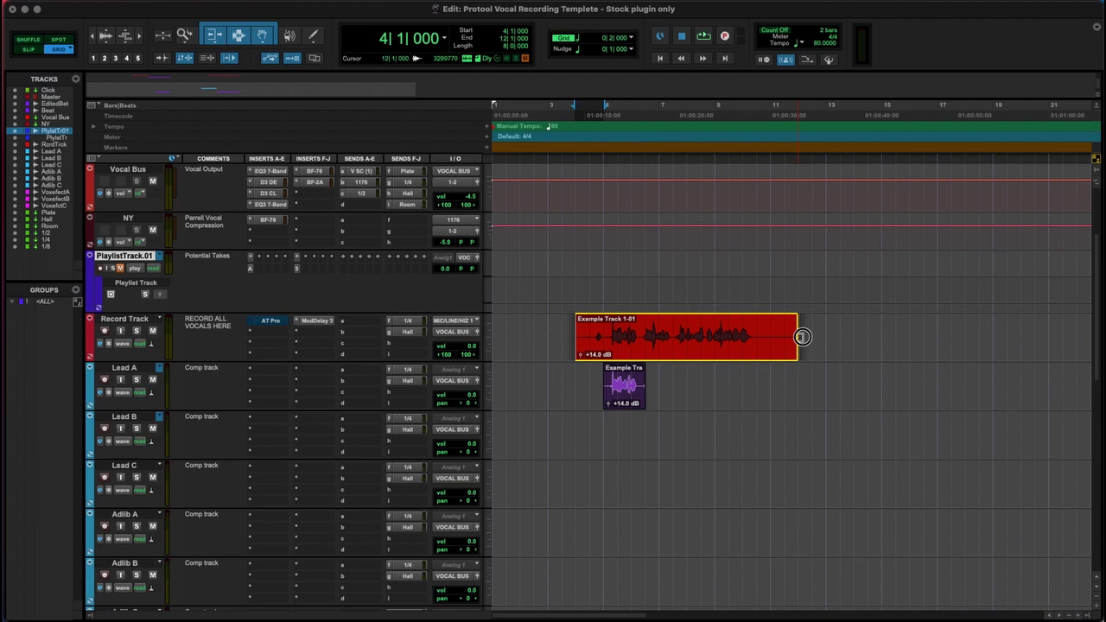
{"action": "left_click_drag", "start_coordinate": [643, 329], "coordinate": [659, 310]}
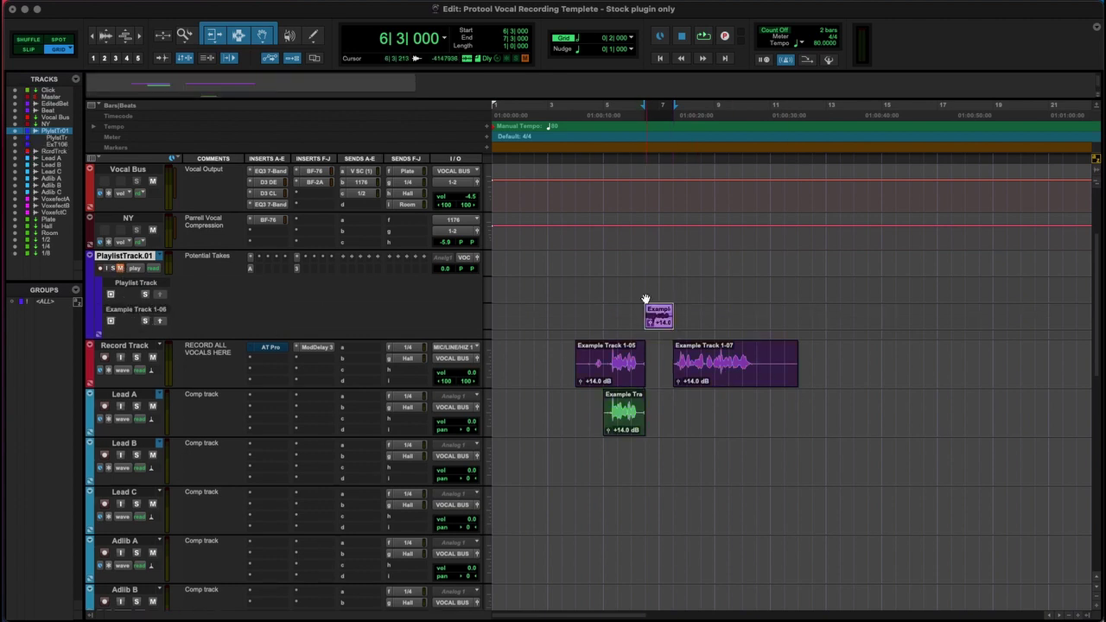
Step: Select bar 5 to 6|3 within Example Track clip 1-05 for the Lead A comp track
{"action": "left_click_drag", "start_coordinate": [575, 277], "coordinate": [812, 328]}
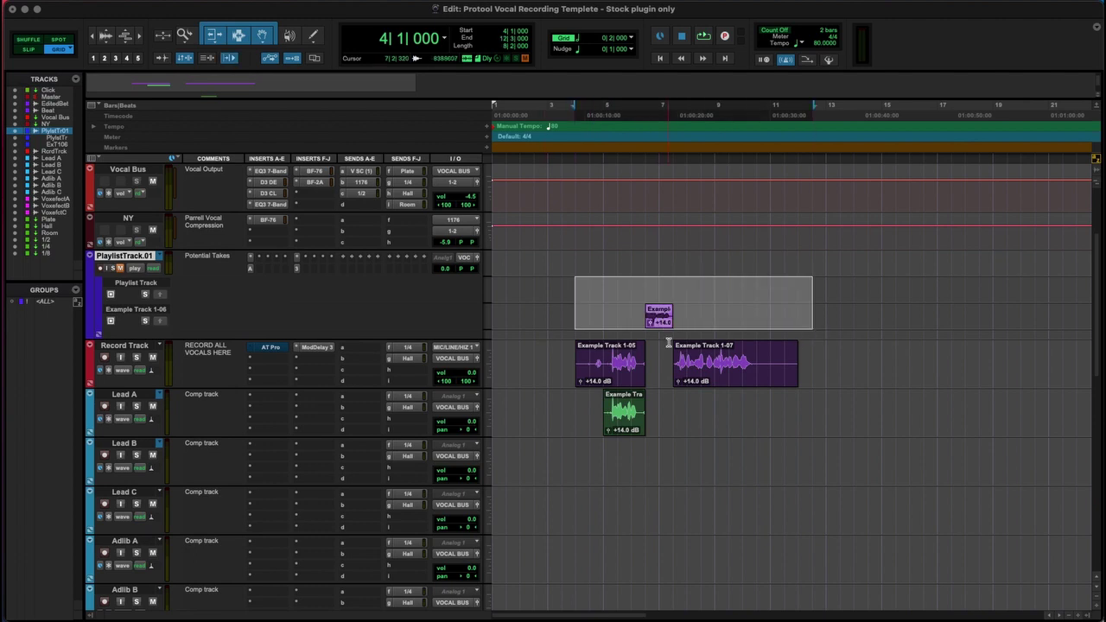
{"action": "scroll", "coordinate": [607, 340], "scroll_direction": "down", "scroll_amount": 1}
{"action": "scroll", "coordinate": [617, 294], "scroll_direction": "down", "scroll_amount": 1}
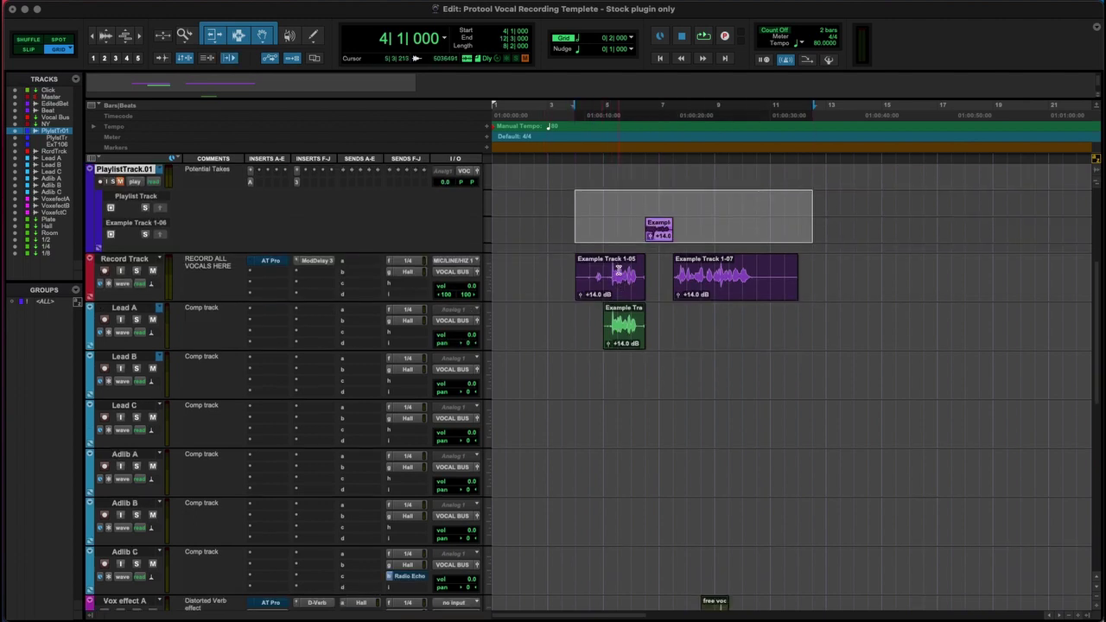
{"action": "left_click_drag", "start_coordinate": [610, 268], "coordinate": [624, 323]}
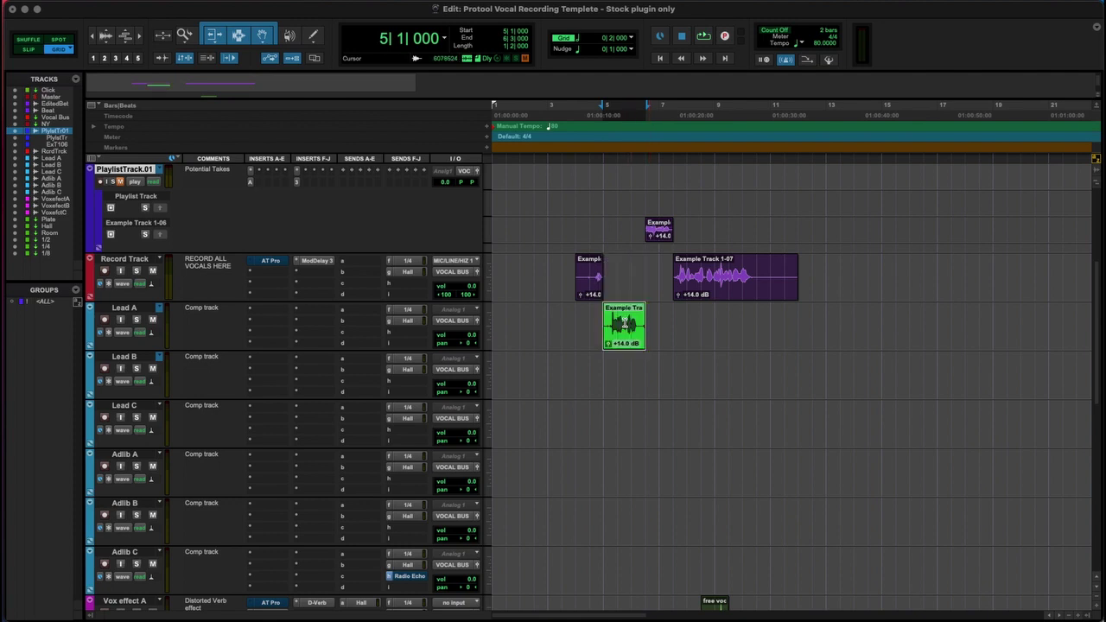
{"action": "left_click", "coordinate": [133, 310]}
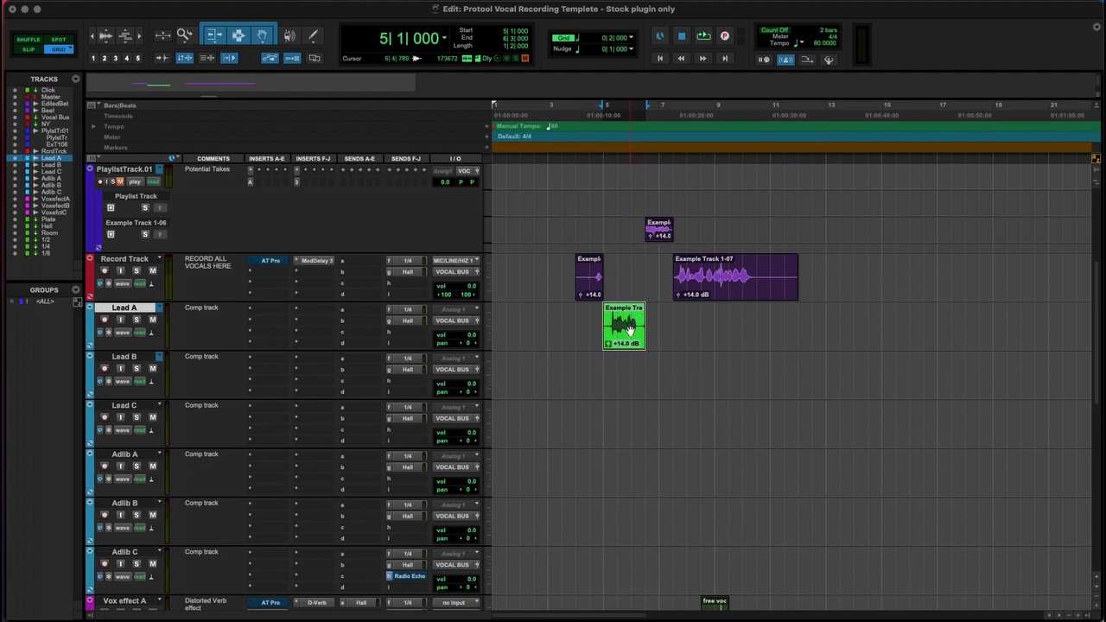
Step: Copy the Lead A vocal clip onto the Lead B track
{"action": "left_click_drag", "start_coordinate": [627, 333], "coordinate": [627, 374]}
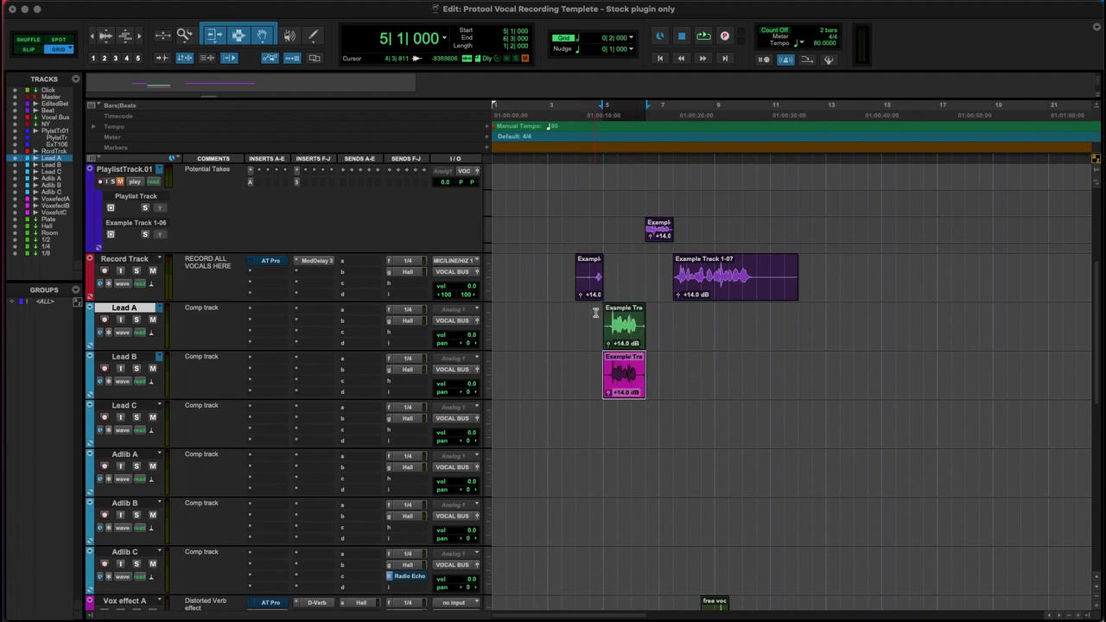
{"action": "left_click", "coordinate": [124, 357]}
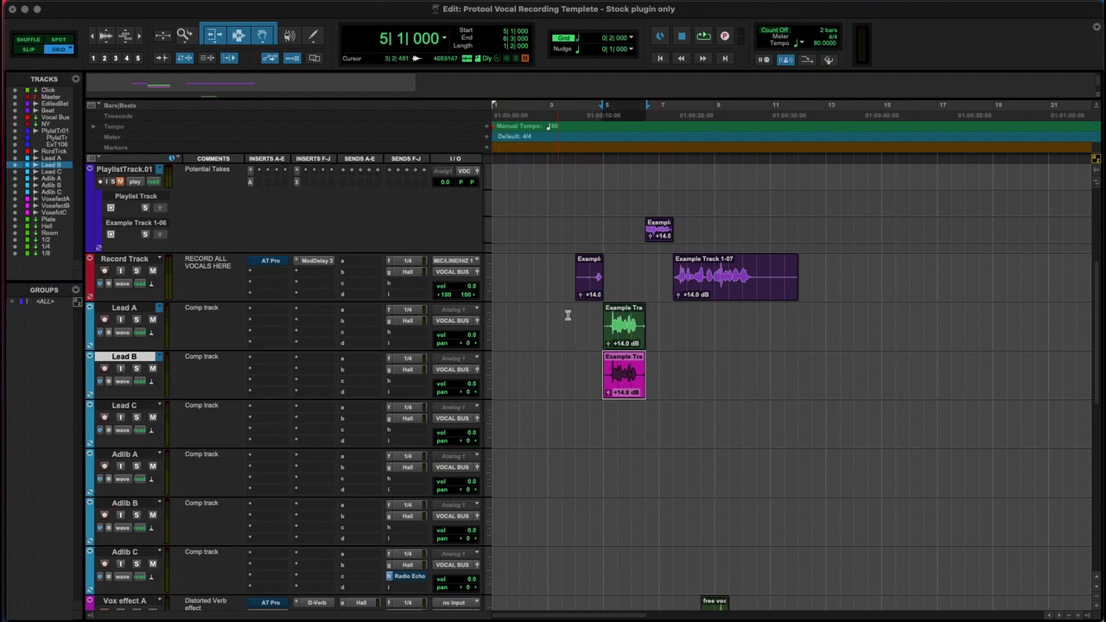
{"action": "left_click_drag", "start_coordinate": [514, 270], "coordinate": [867, 275]}
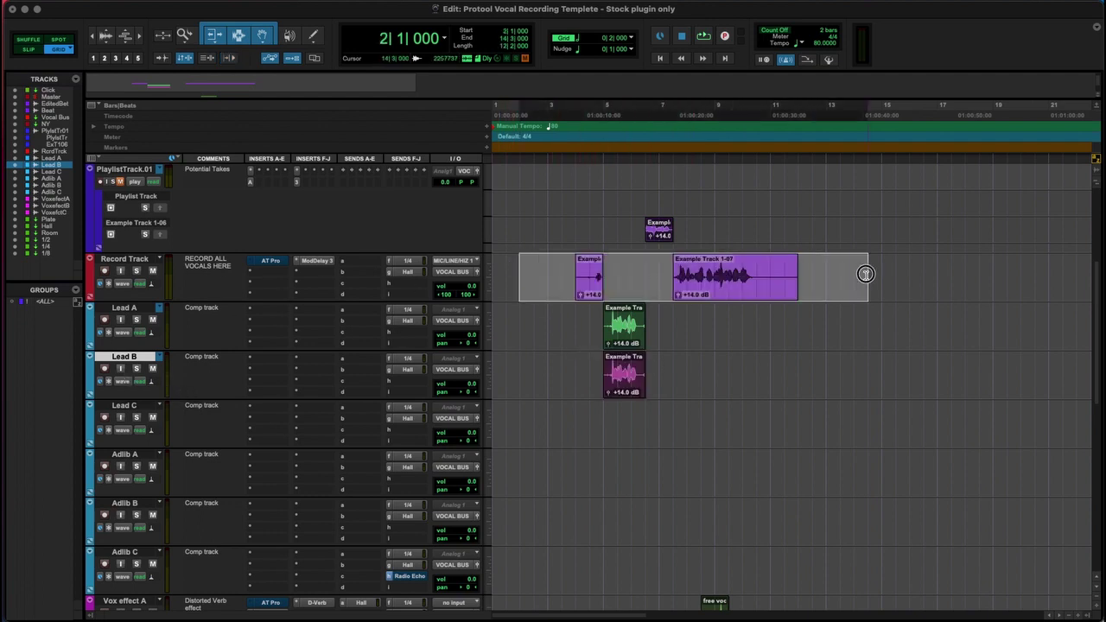
{"action": "left_click_drag", "start_coordinate": [564, 311], "coordinate": [683, 380]}
{"action": "left_click", "coordinate": [575, 365]}
{"action": "left_click", "coordinate": [627, 382]}
Step: Shift the Lead B copy one bar later and confirm Record Track's output remains VOCAL BUS
{"action": "left_click_drag", "start_coordinate": [563, 325], "coordinate": [621, 328]}
{"action": "left_click_drag", "start_coordinate": [746, 367], "coordinate": [826, 399]}
{"action": "left_click", "coordinate": [449, 273]}
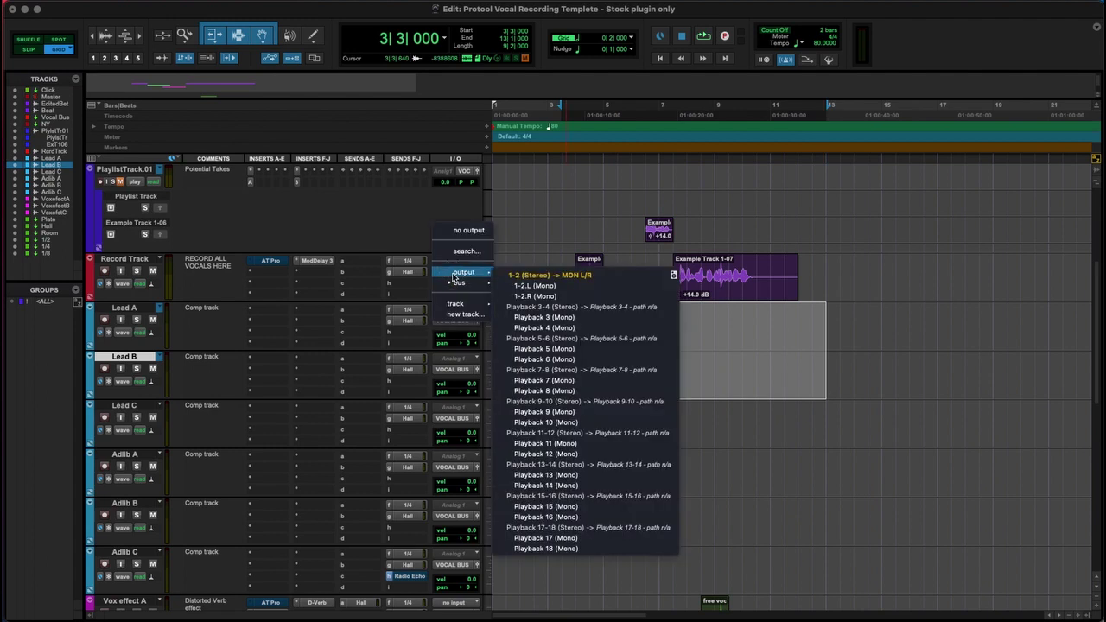
{"action": "left_click", "coordinate": [415, 283]}
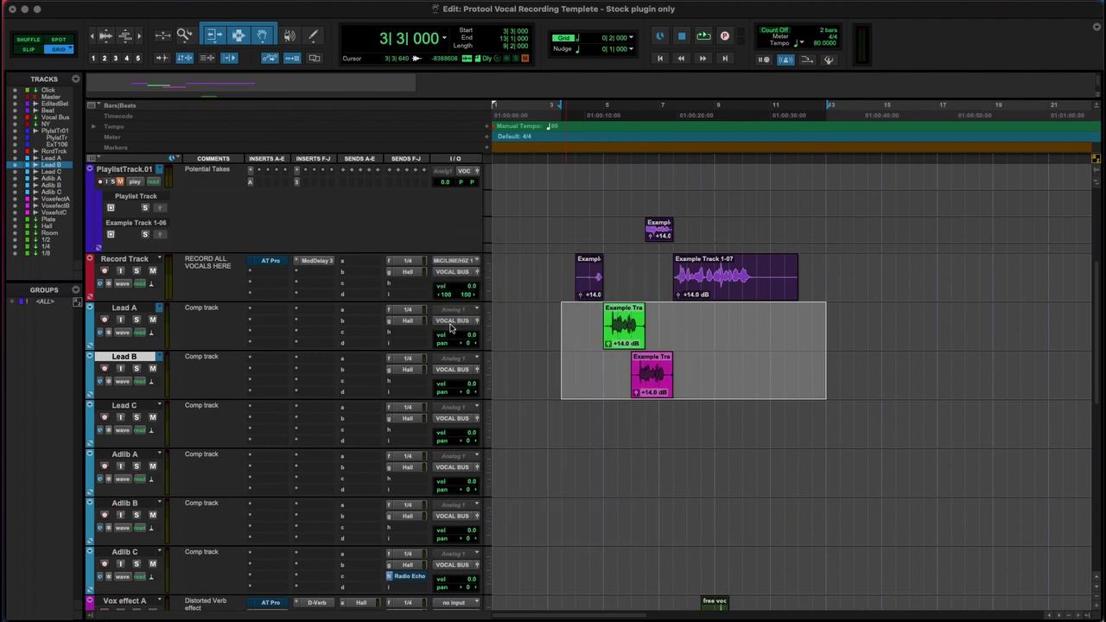
Step: Move the Record Track clip at bar 4 down onto the Adlib A track
{"action": "scroll", "coordinate": [385, 328], "scroll_direction": "up", "scroll_amount": 3}
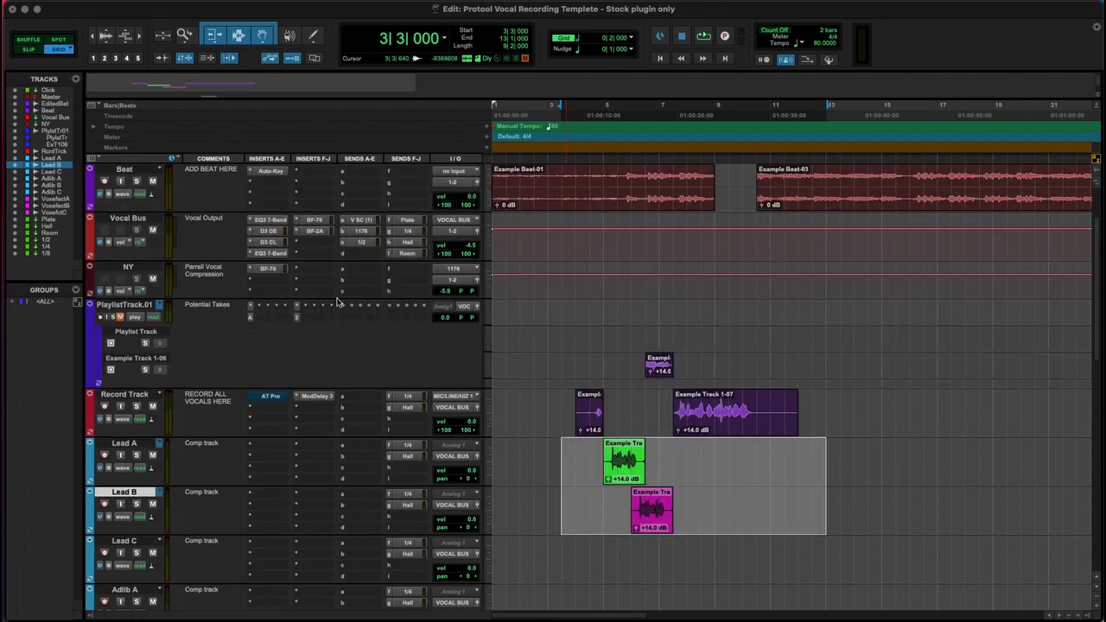
{"action": "scroll", "coordinate": [339, 303], "scroll_direction": "down", "scroll_amount": 5}
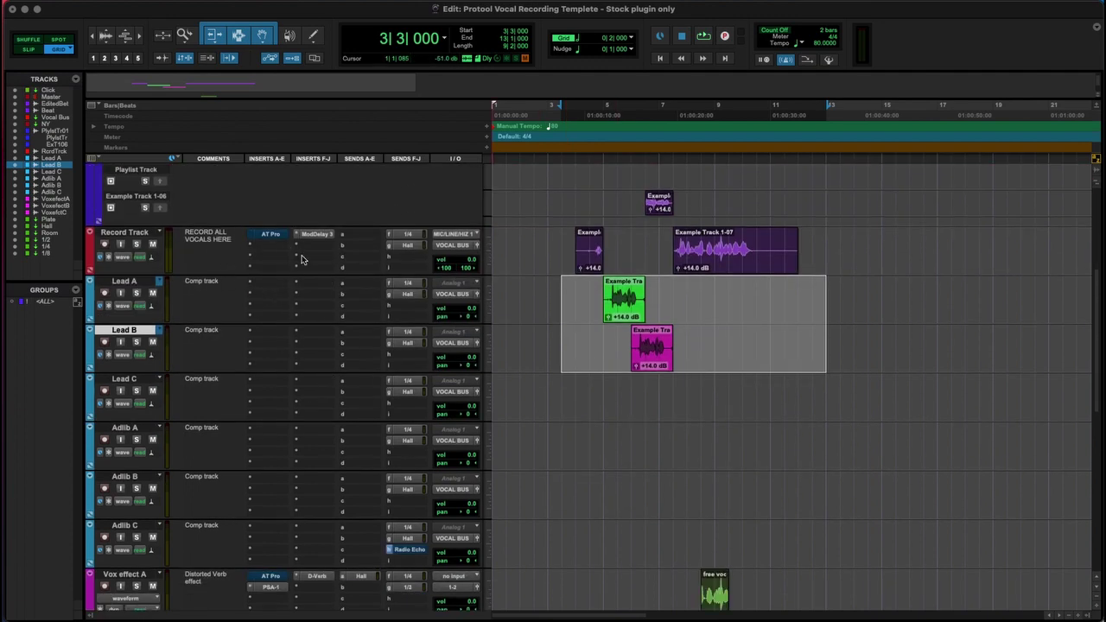
{"action": "scroll", "coordinate": [323, 351], "scroll_direction": "down", "scroll_amount": 2}
{"action": "scroll", "coordinate": [143, 358], "scroll_direction": "down", "scroll_amount": 1}
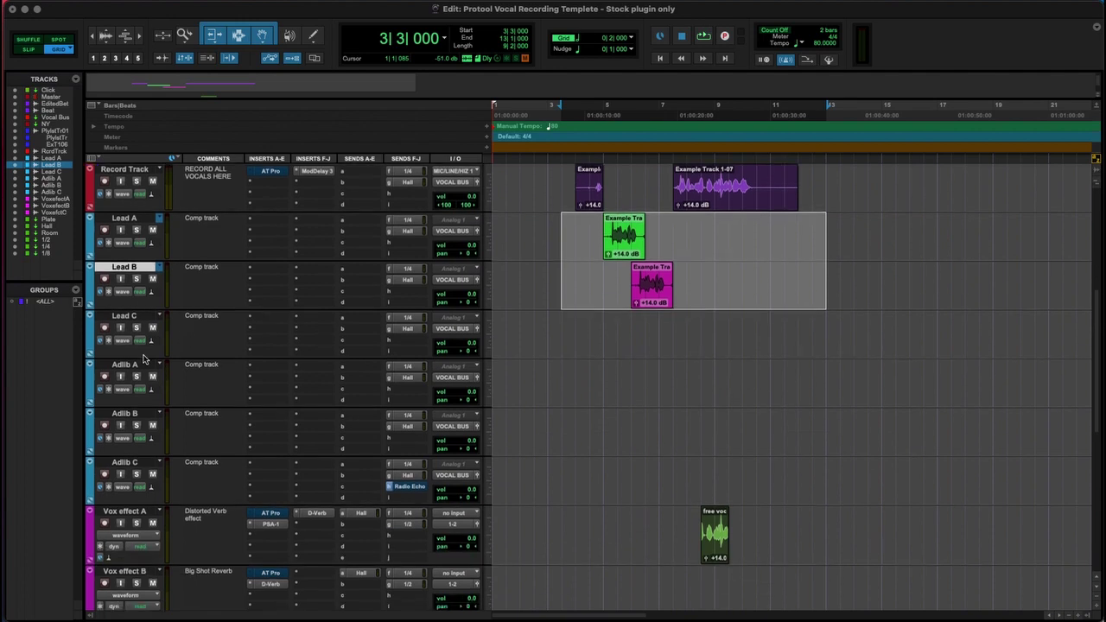
{"action": "left_click", "coordinate": [144, 361]}
{"action": "left_click", "coordinate": [593, 194]}
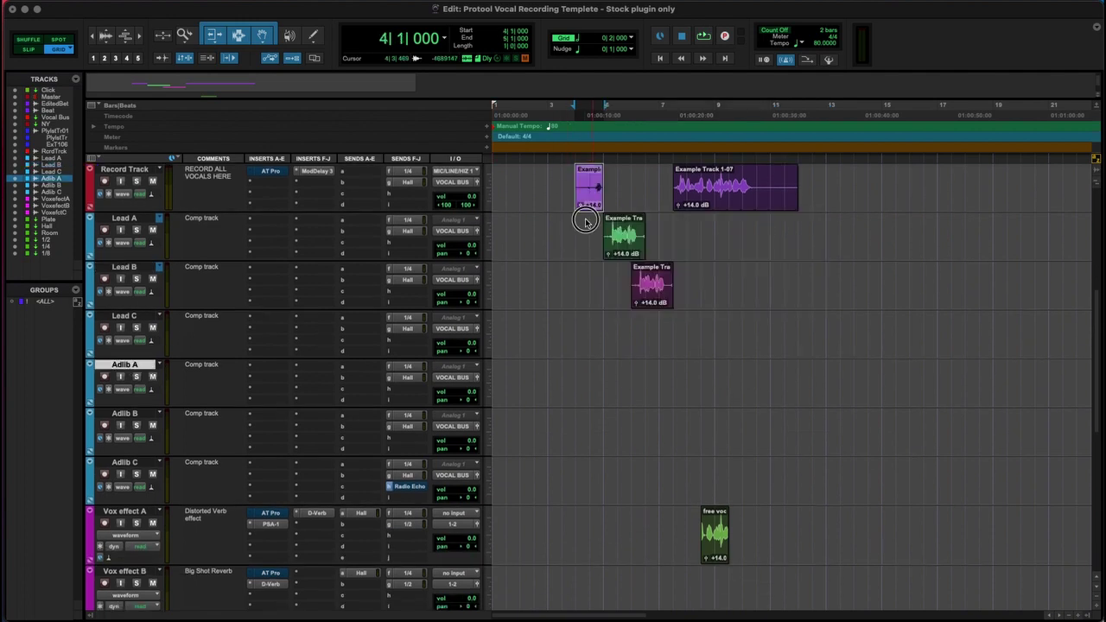
{"action": "left_click_drag", "start_coordinate": [585, 221], "coordinate": [585, 372]}
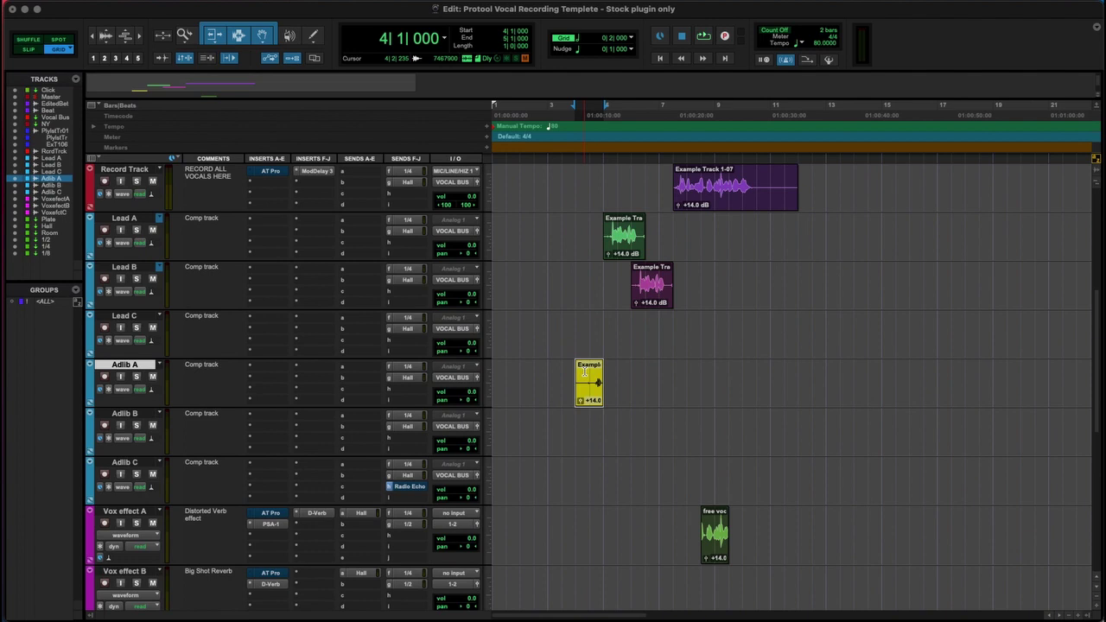
Step: Extend a range selection across the Adlib A and Adlib B tracks
{"action": "scroll", "coordinate": [619, 370], "scroll_direction": "down", "scroll_amount": 3}
{"action": "left_click_drag", "start_coordinate": [525, 272], "coordinate": [562, 285]}
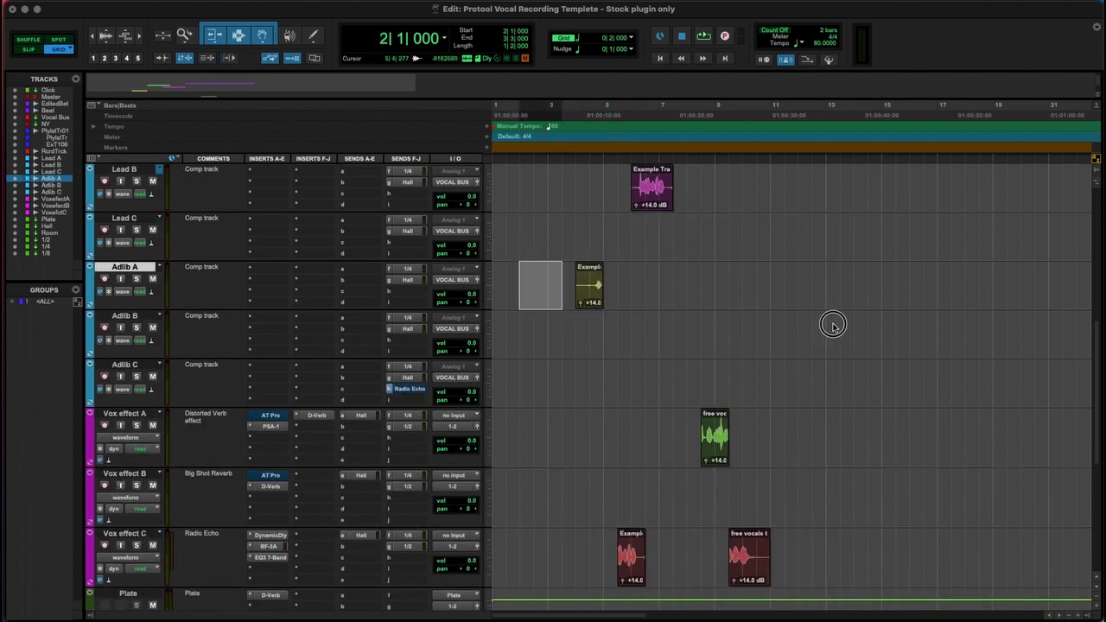
{"action": "left_click", "coordinate": [951, 354], "text": "shift"}
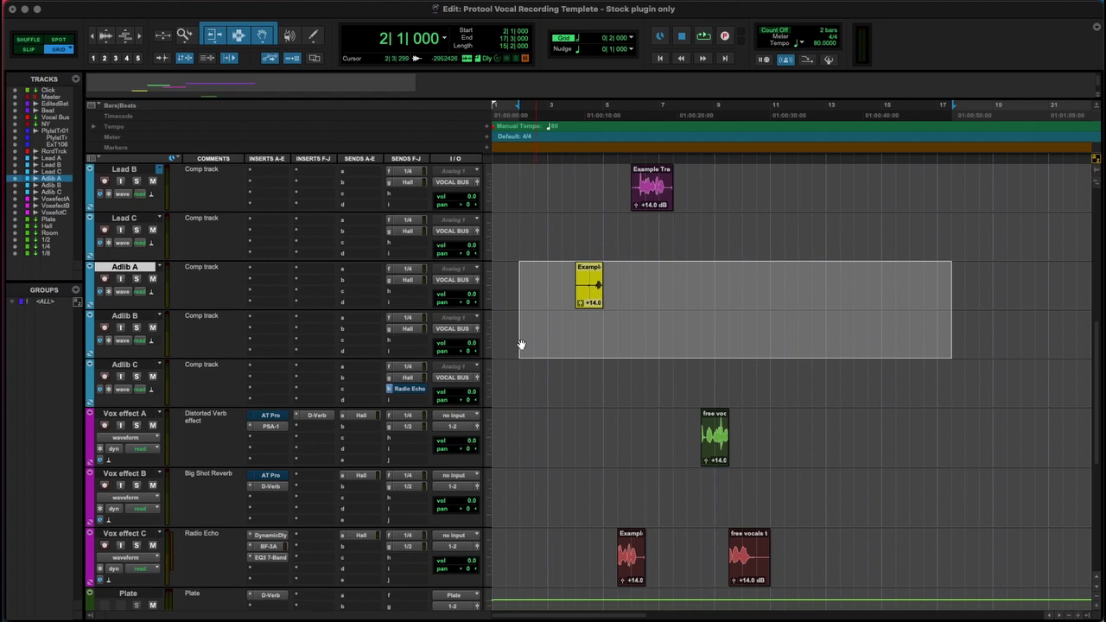
{"action": "scroll", "coordinate": [521, 345], "scroll_direction": "down", "scroll_amount": 2}
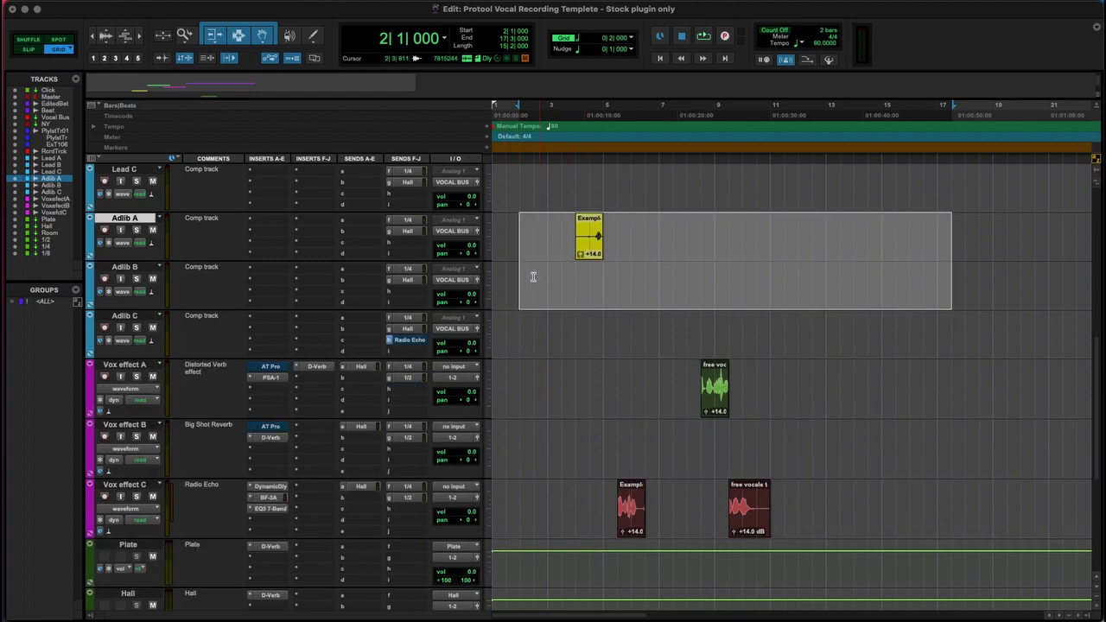
{"action": "scroll", "coordinate": [551, 307], "scroll_direction": "down", "scroll_amount": 2}
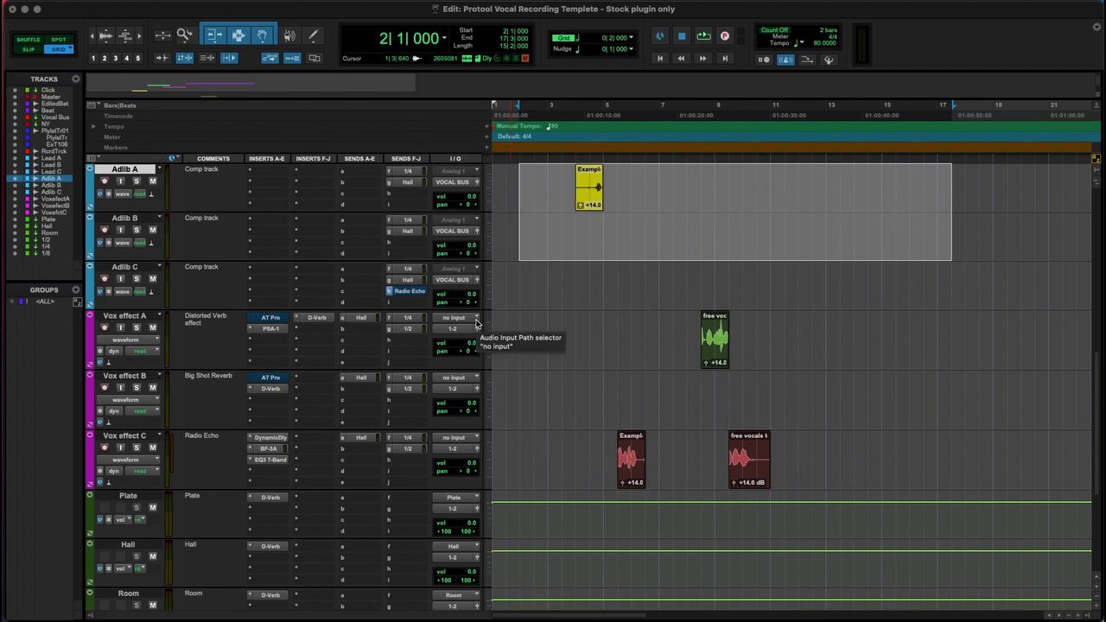
Step: Split bars 10–11 of Example Track 1-07 into a slice and move it onto Lead A
{"action": "scroll", "coordinate": [476, 323], "scroll_direction": "up", "scroll_amount": 5}
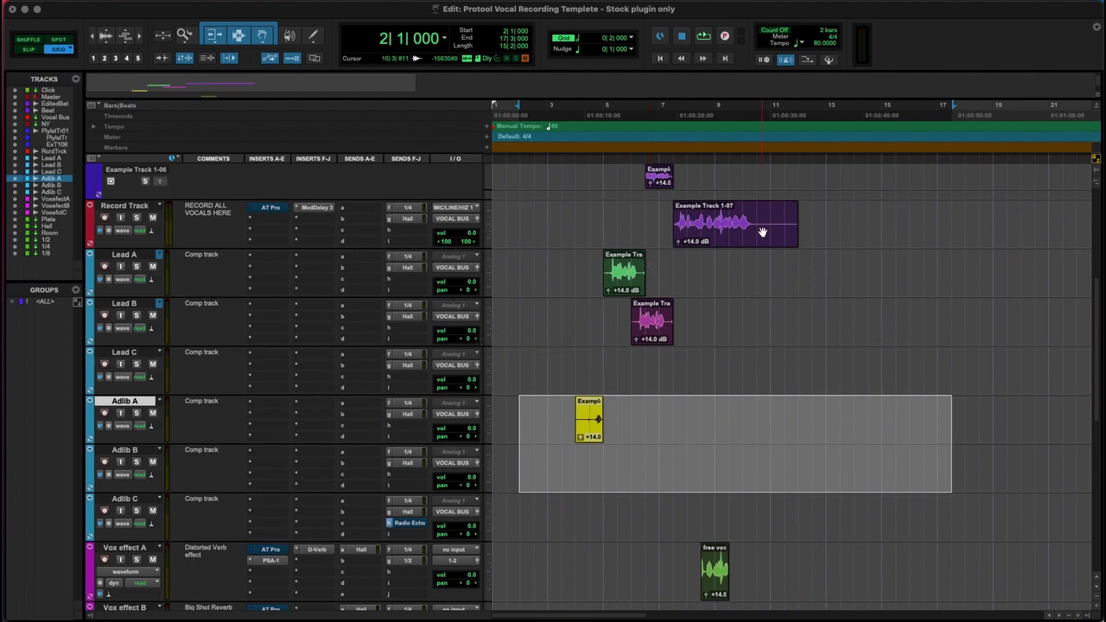
{"action": "left_click_drag", "start_coordinate": [746, 221], "coordinate": [771, 222]}
{"action": "key", "text": "super+e"}
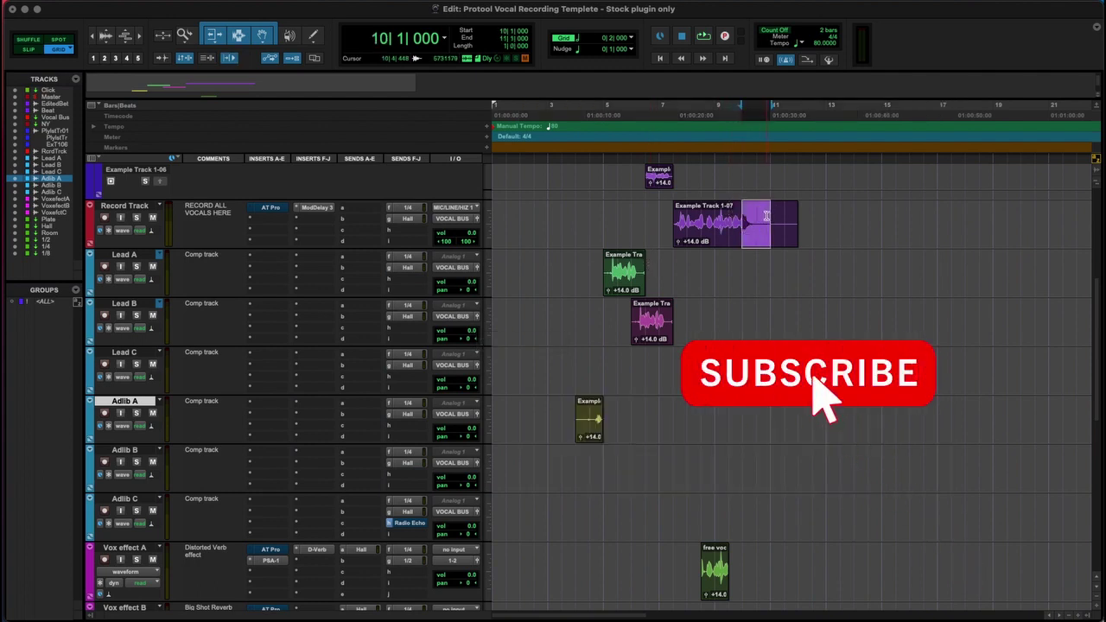
{"action": "left_click_drag", "start_coordinate": [751, 238], "coordinate": [756, 275]}
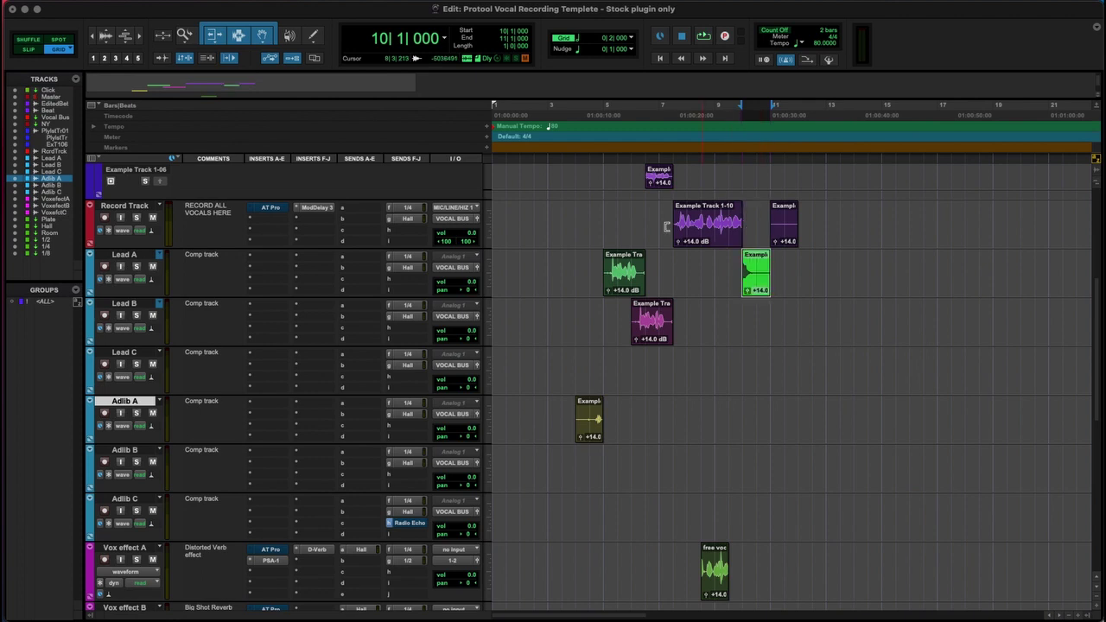
Step: Delete the remaining clips on Record Track (bars 6–14) and the Lead B clip
{"action": "left_click_drag", "start_coordinate": [632, 223], "coordinate": [853, 216]}
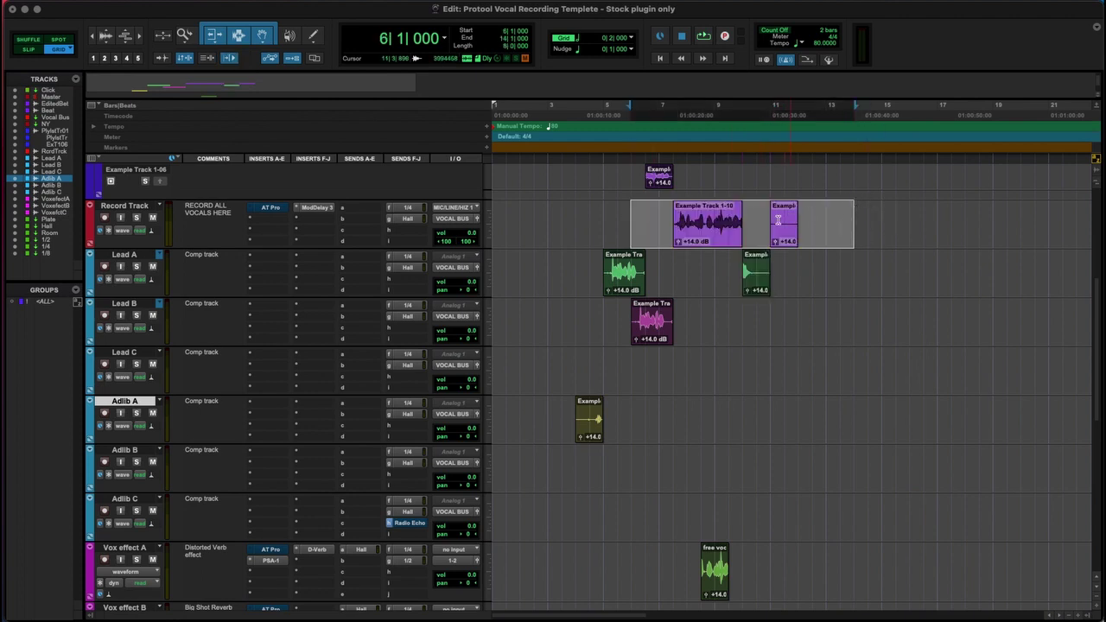
{"action": "key", "text": "Delete"}
{"action": "left_click", "coordinate": [653, 331]}
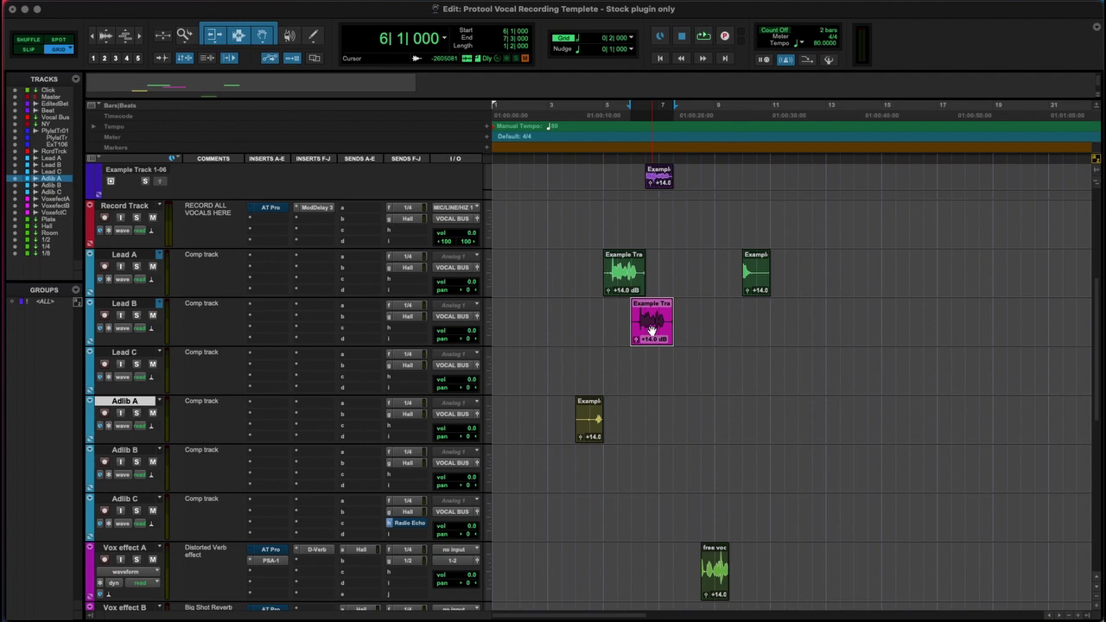
{"action": "key", "text": "Delete"}
Step: Replace the old Vox effect A clip with the bar-10 slice
{"action": "left_click", "coordinate": [715, 581]}
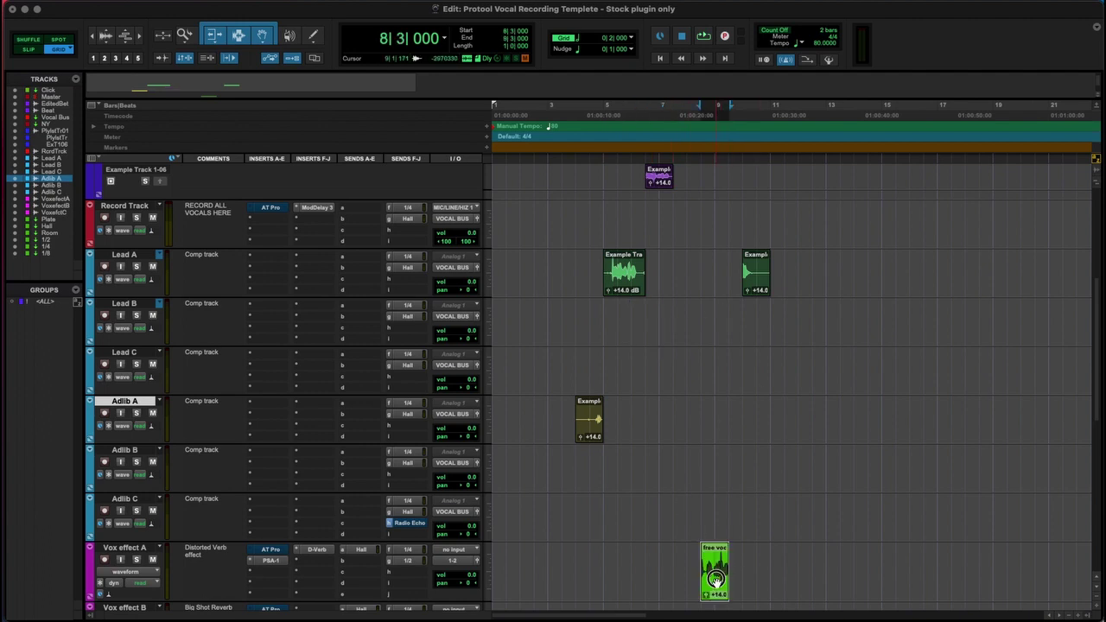
{"action": "key", "text": "Delete"}
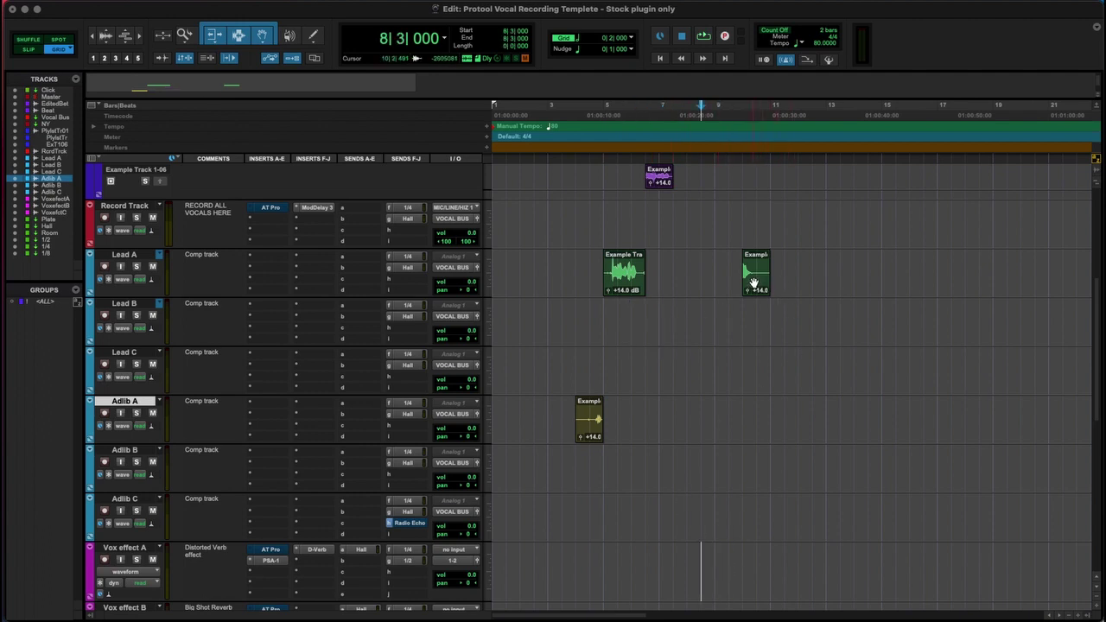
{"action": "left_click_drag", "start_coordinate": [754, 283], "coordinate": [748, 549]}
{"action": "scroll", "coordinate": [733, 456], "scroll_direction": "down", "scroll_amount": 3}
Step: Delete the later clip on Vox effect C
{"action": "scroll", "coordinate": [739, 476], "scroll_direction": "down", "scroll_amount": 3}
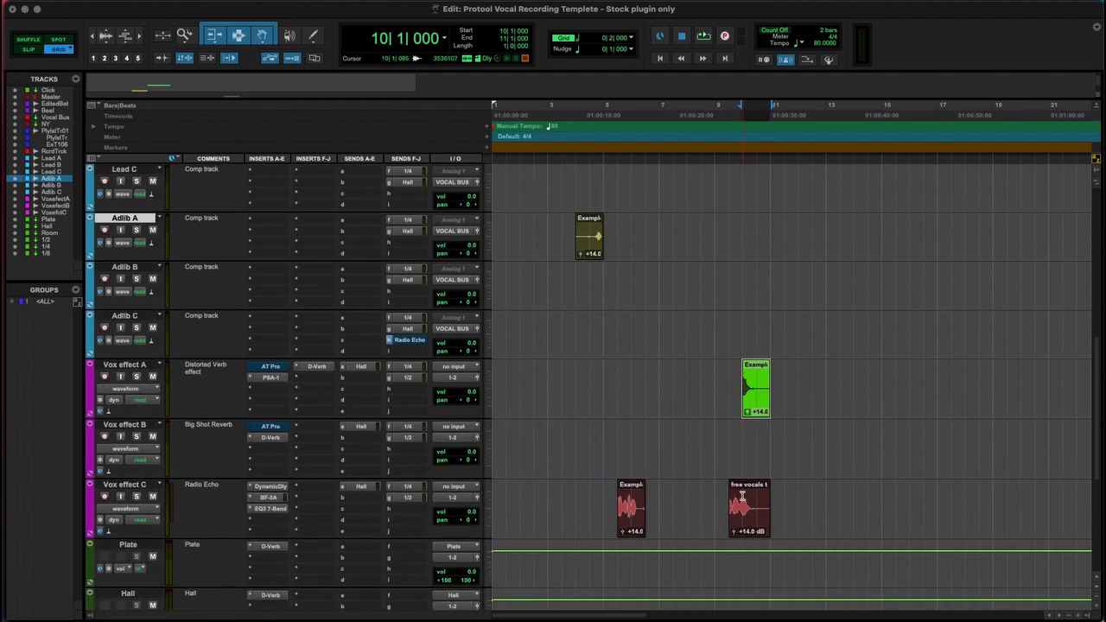
{"action": "left_click", "coordinate": [742, 493]}
{"action": "left_click", "coordinate": [748, 532]}
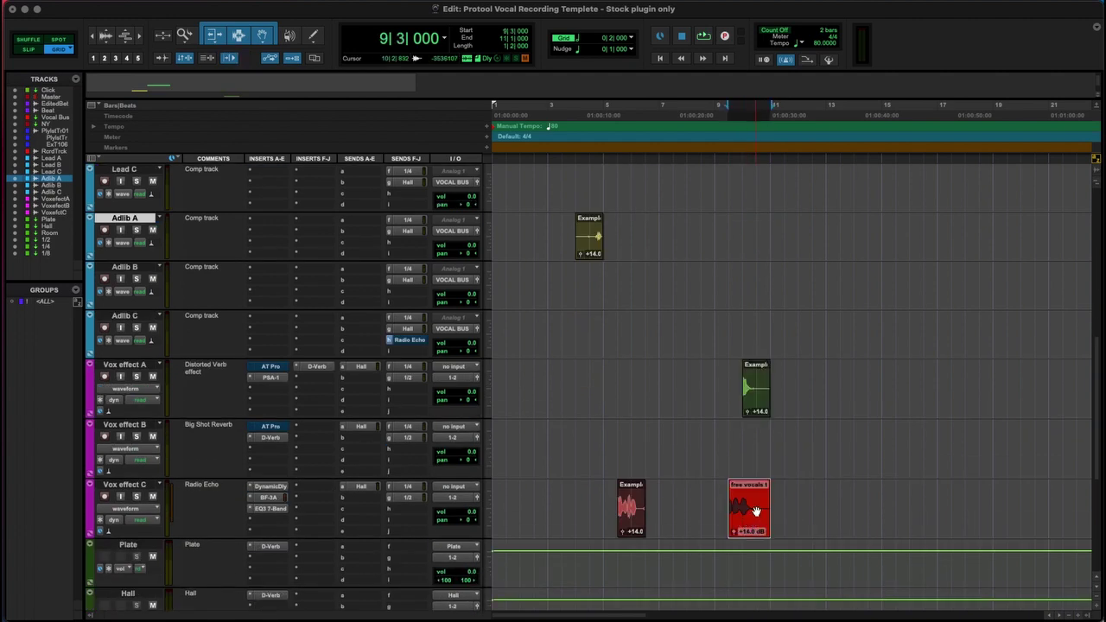
{"action": "key", "text": "Delete"}
Step: Audition the Vox effect A clip from 9|3, extend its start earlier, and replay it
{"action": "left_click", "coordinate": [702, 363]}
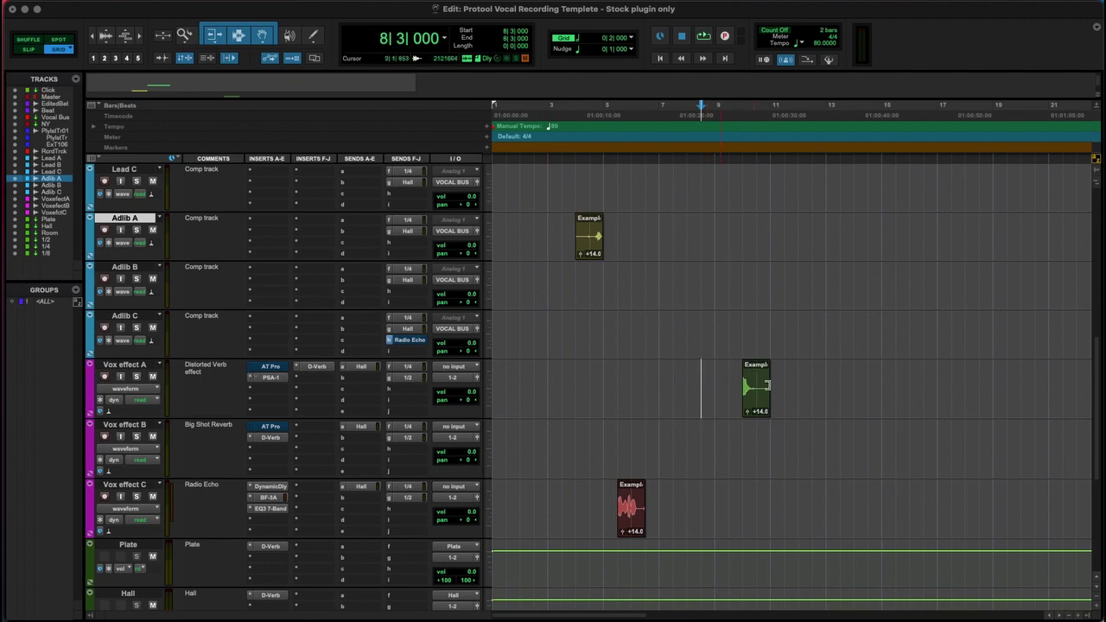
{"action": "left_click", "coordinate": [724, 374]}
{"action": "key", "text": "space"}
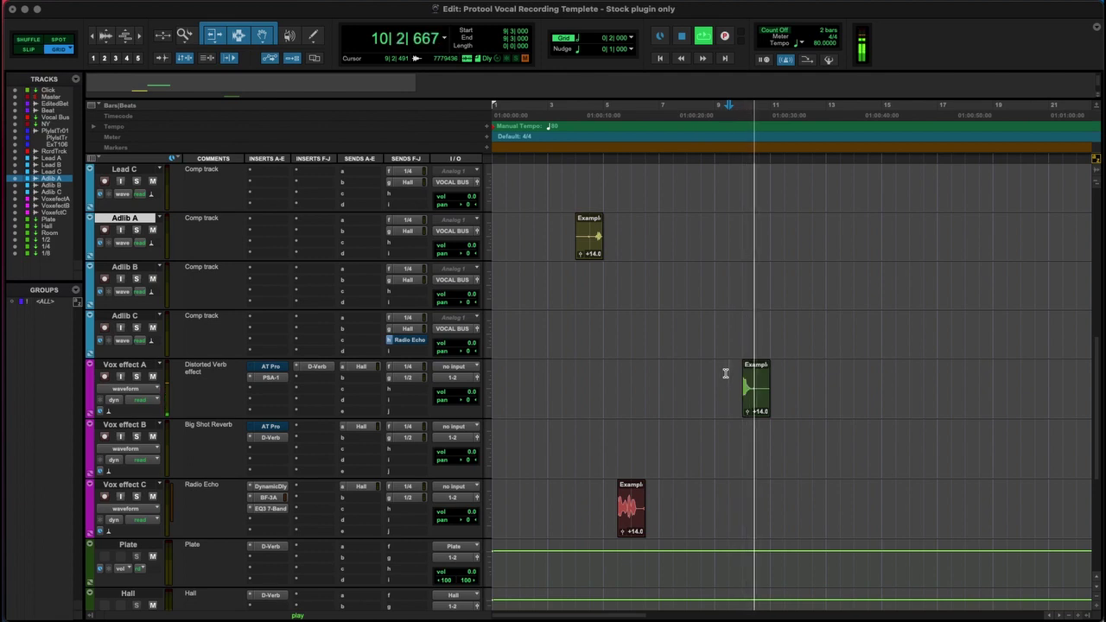
{"action": "key", "text": "space"}
{"action": "left_click_drag", "start_coordinate": [743, 376], "coordinate": [729, 376]}
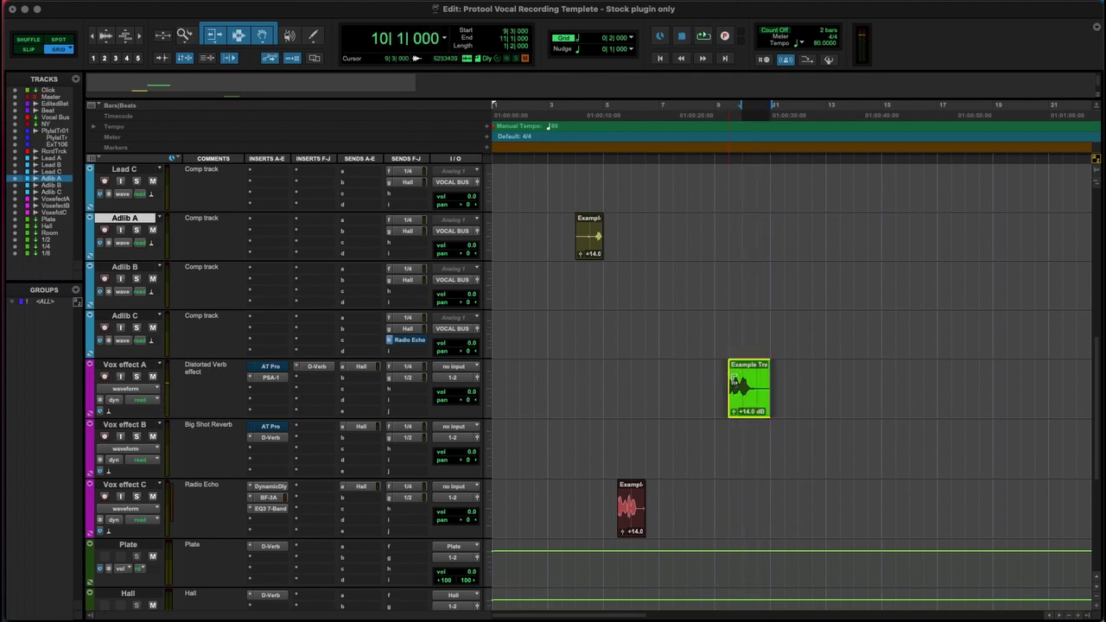
{"action": "key", "text": "space"}
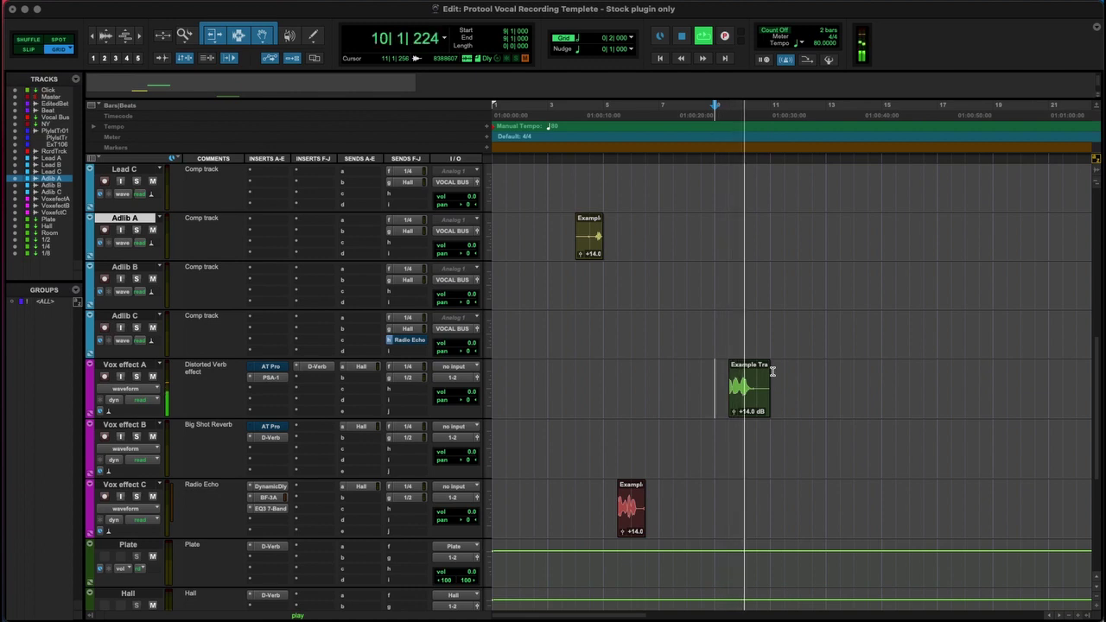
{"action": "key", "text": "space"}
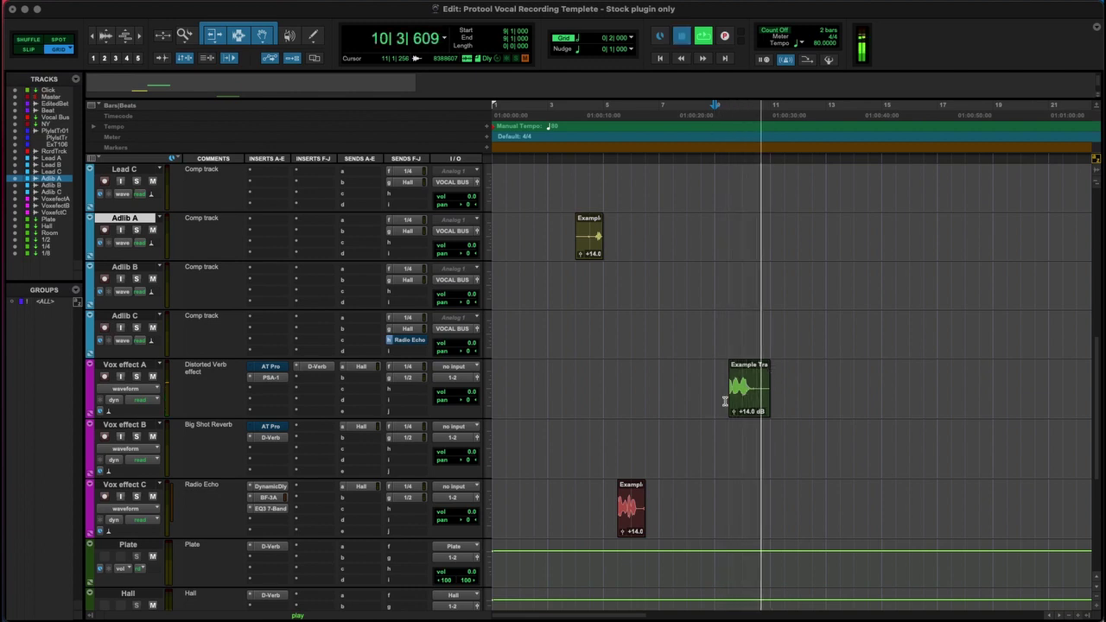
Step: Move the vocal clip down to Vox effect B and play from bar 9 beat 3
{"action": "left_click", "coordinate": [747, 404]}
{"action": "left_click_drag", "start_coordinate": [746, 405], "coordinate": [877, 437]}
{"action": "key", "text": "space"}
{"action": "left_click", "coordinate": [733, 436]}
{"action": "key", "text": "space"}
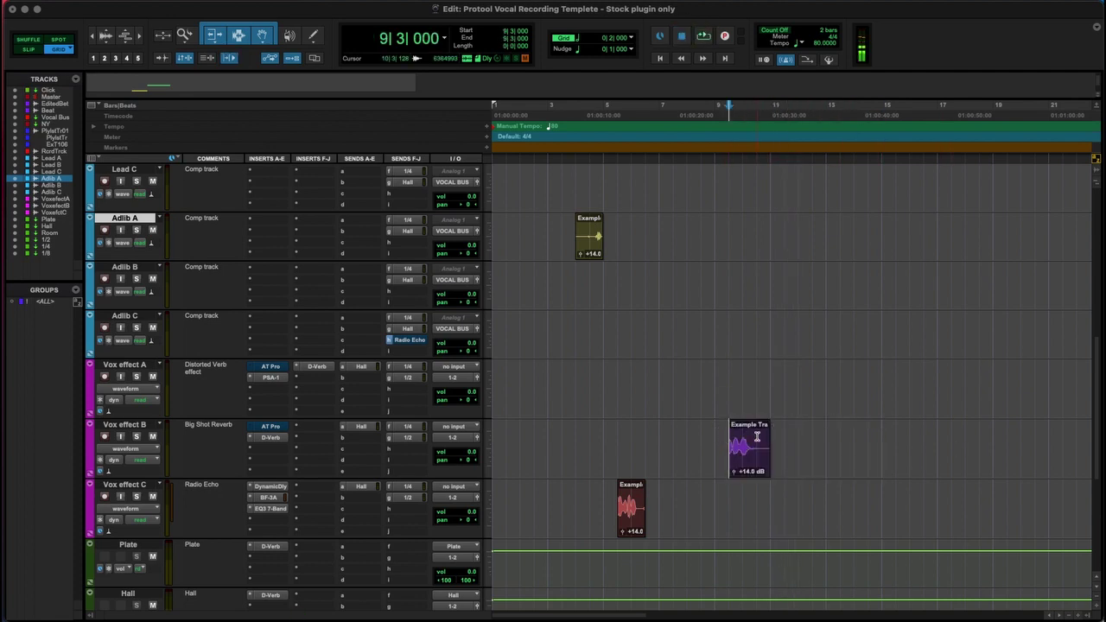
{"action": "key", "text": "space"}
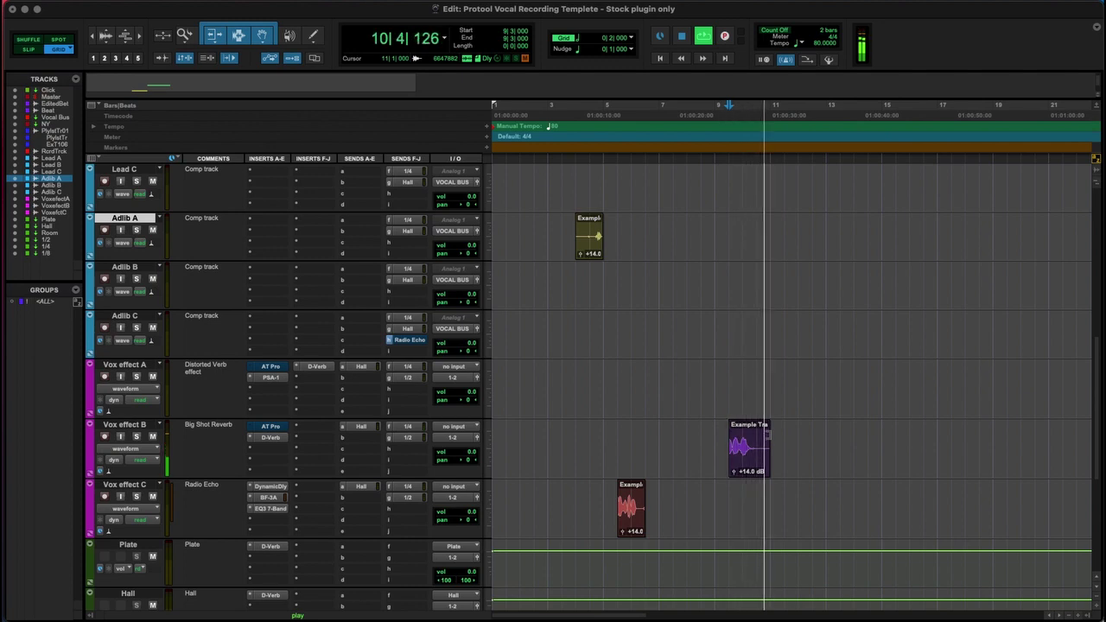
Step: Stop playback, drop the bar-9 clip onto Vox effect C, and audition it from its start
{"action": "scroll", "coordinate": [657, 389], "scroll_direction": "down", "scroll_amount": 2}
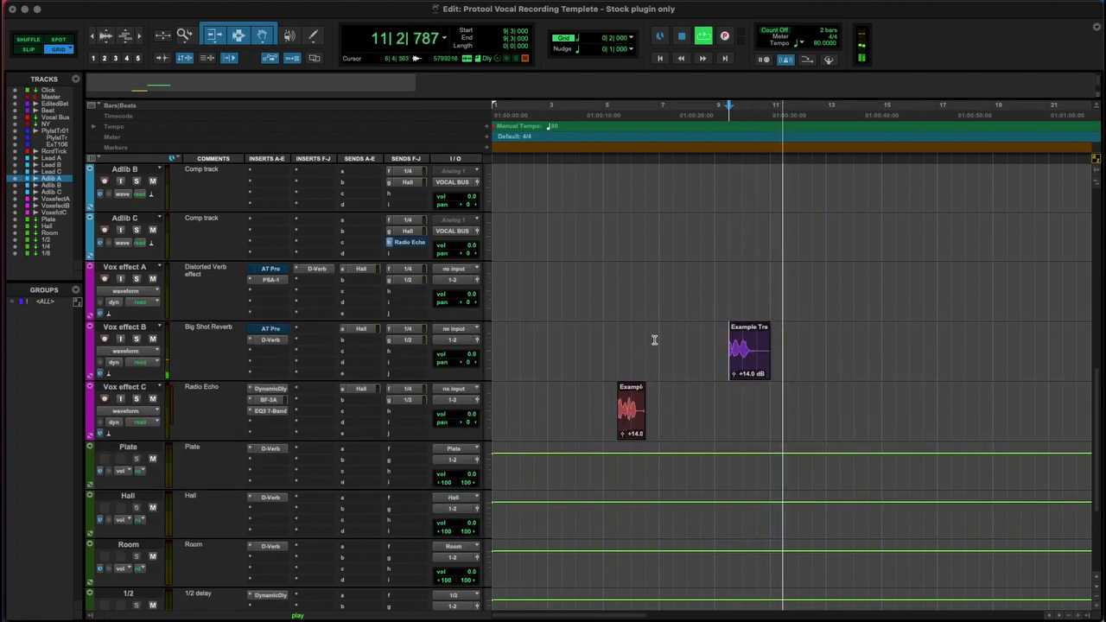
{"action": "key", "text": "space"}
{"action": "left_click_drag", "start_coordinate": [743, 363], "coordinate": [743, 396]}
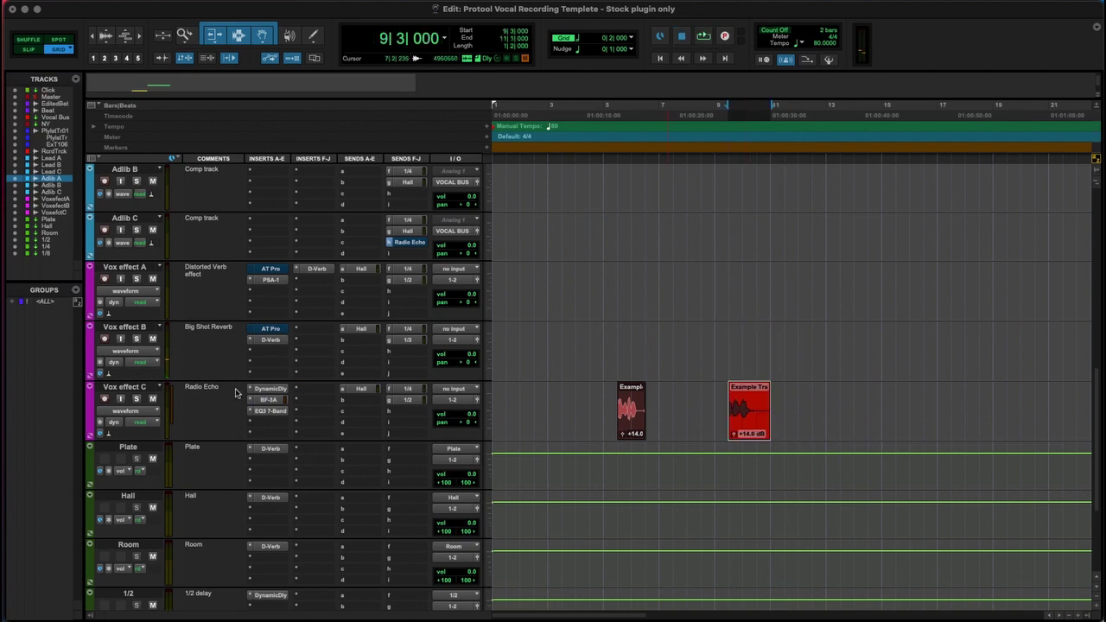
{"action": "left_click", "coordinate": [742, 387]}
{"action": "key", "text": "space"}
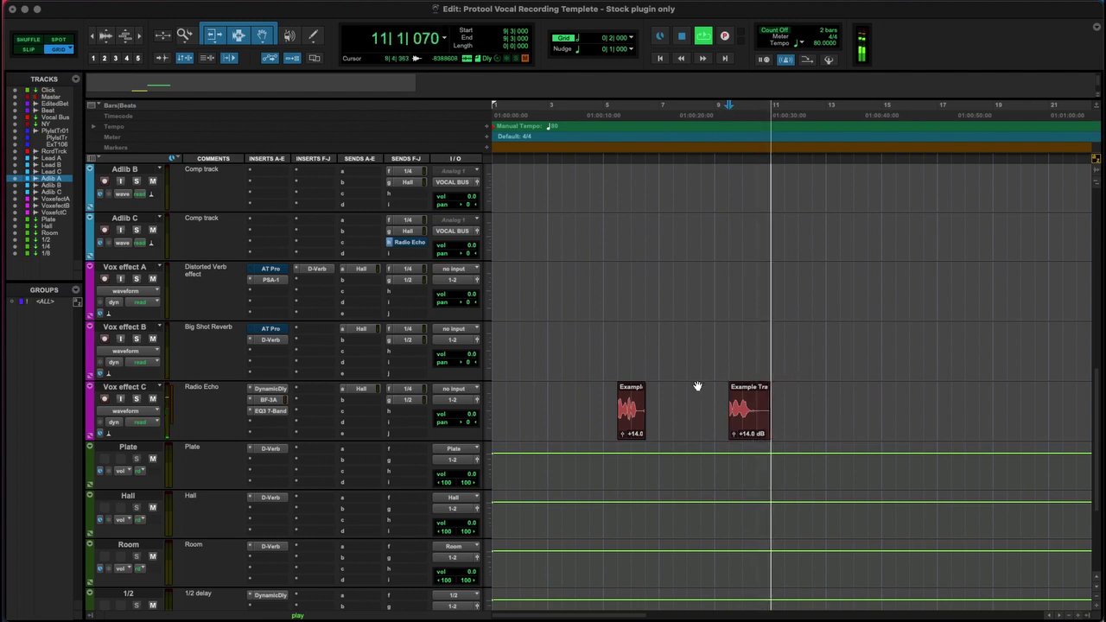
{"action": "key", "text": "space"}
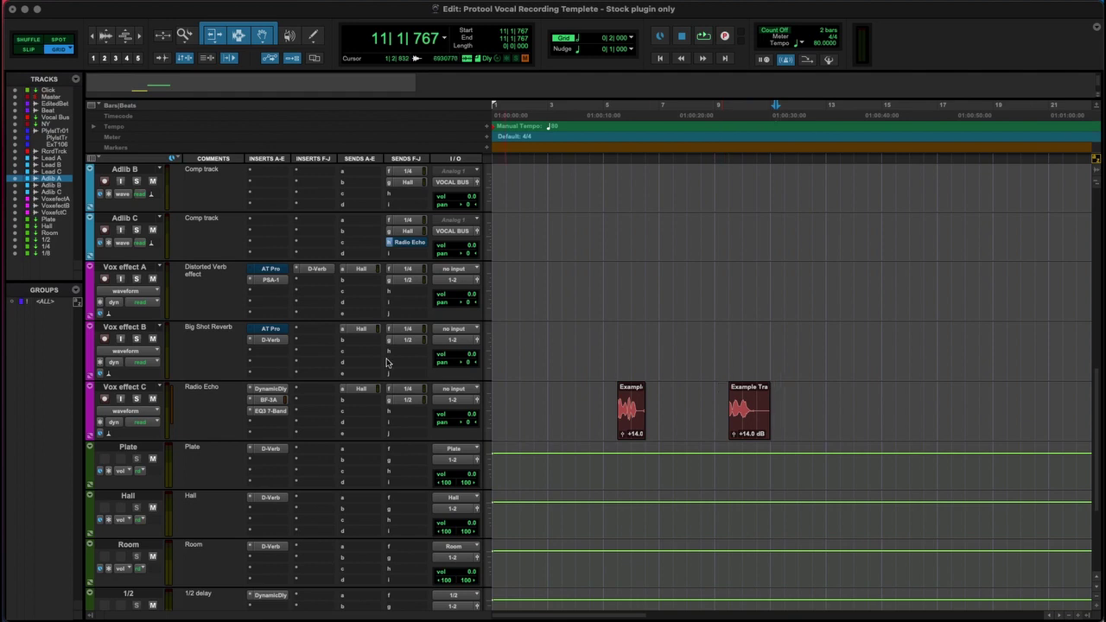
{"action": "scroll", "coordinate": [245, 361], "scroll_direction": "down", "scroll_amount": 5}
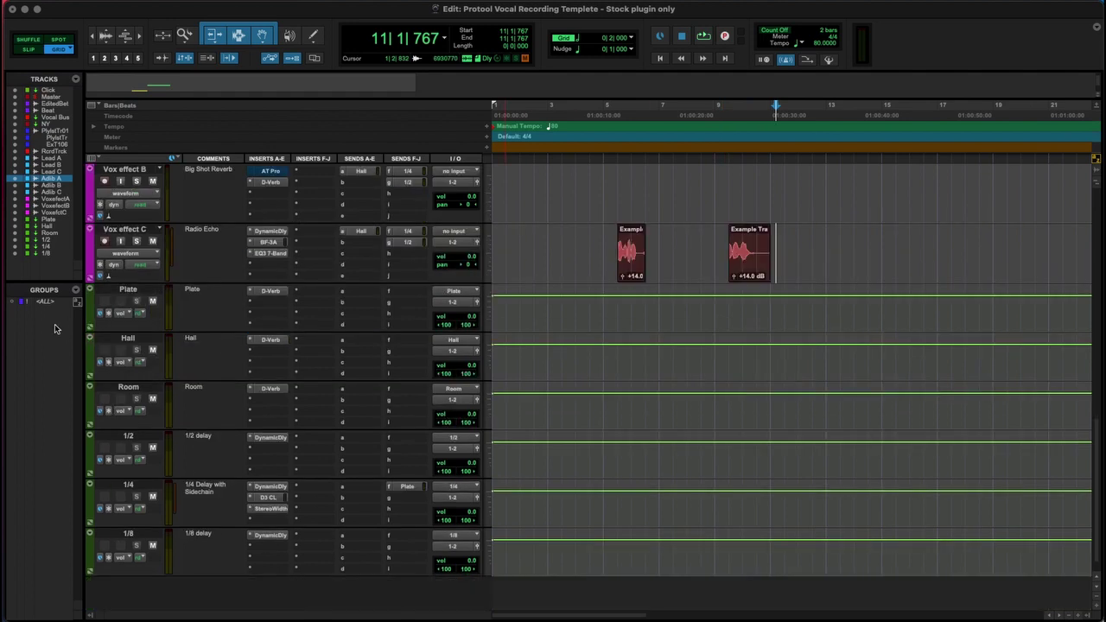
{"action": "left_click", "coordinate": [147, 290]}
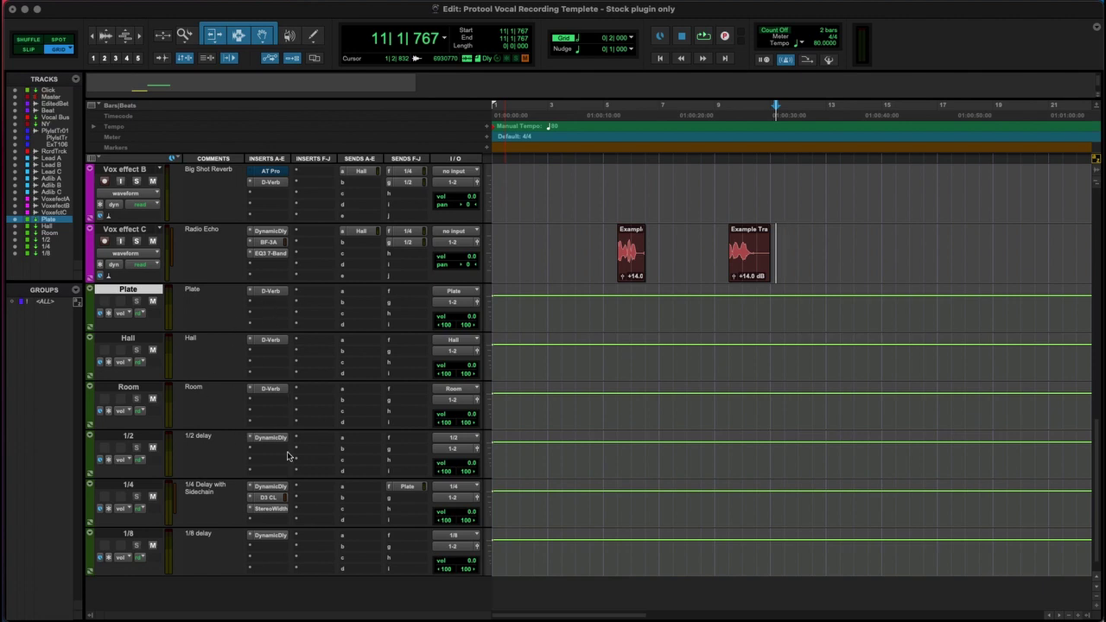
{"action": "left_click", "coordinate": [130, 437]}
{"action": "left_click", "coordinate": [124, 536]}
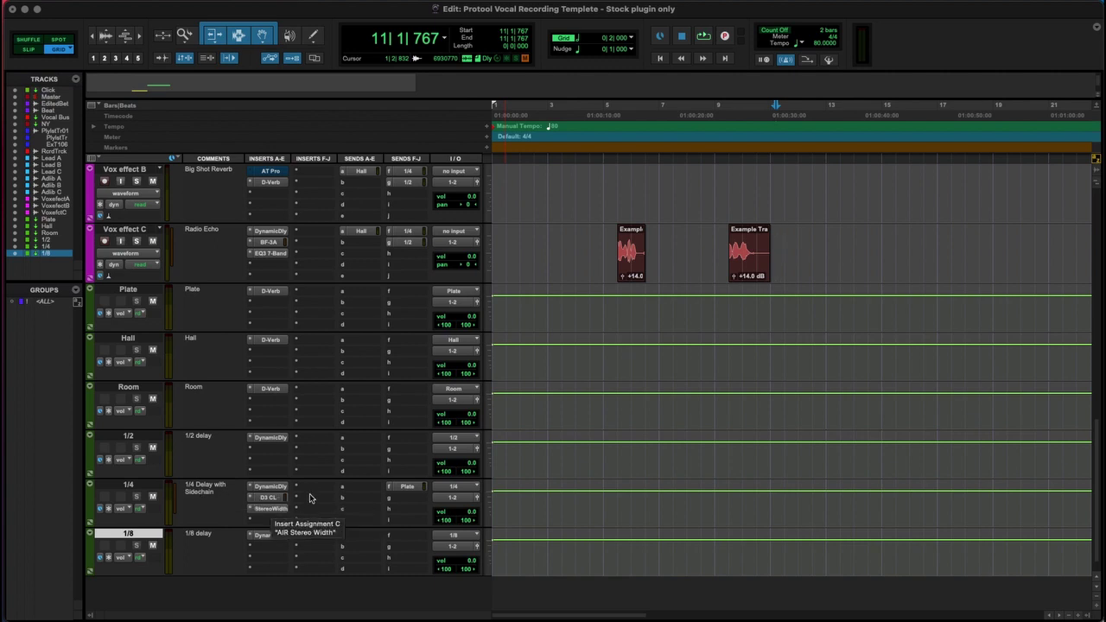
{"action": "scroll", "coordinate": [275, 524], "scroll_direction": "up", "scroll_amount": 2}
{"action": "scroll", "coordinate": [271, 536], "scroll_direction": "down", "scroll_amount": 3}
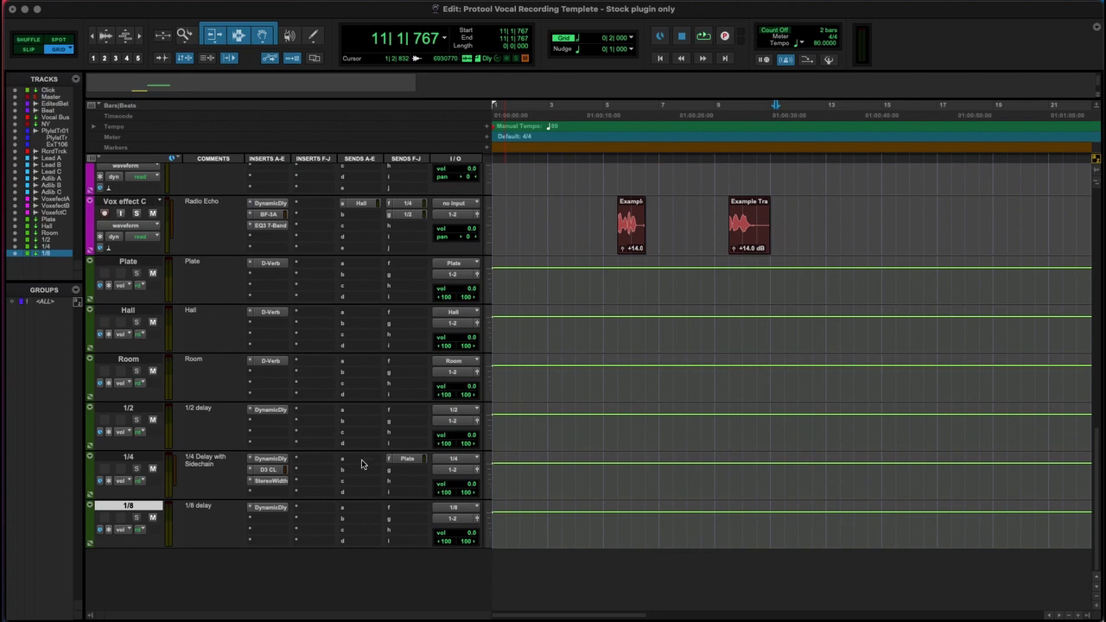
{"action": "scroll", "coordinate": [449, 461], "scroll_direction": "up", "scroll_amount": 10}
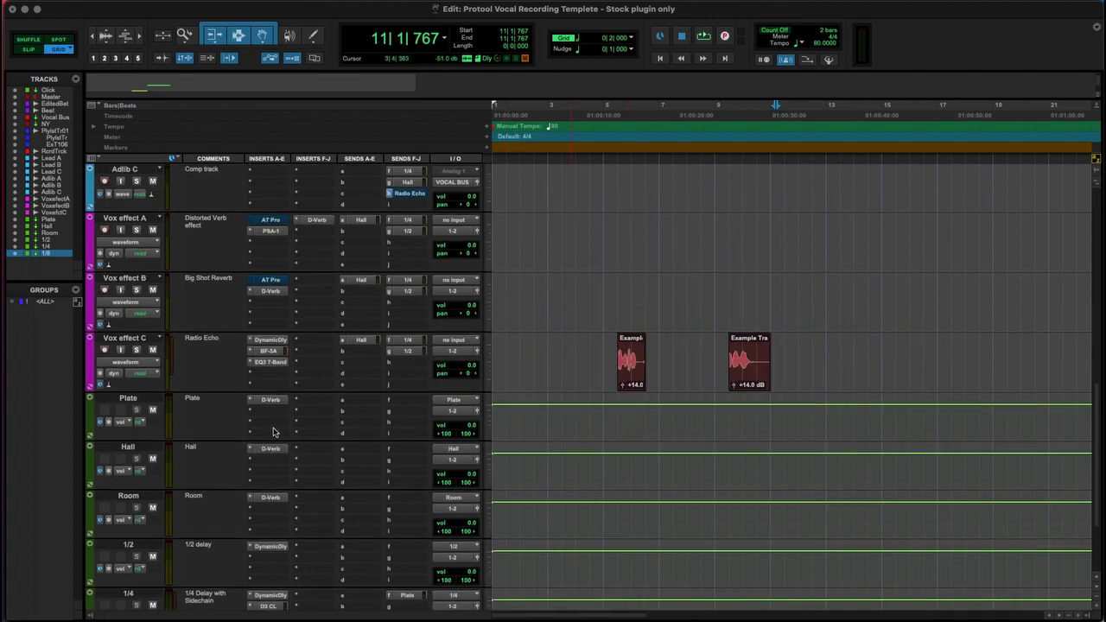
{"action": "left_click", "coordinate": [363, 306]}
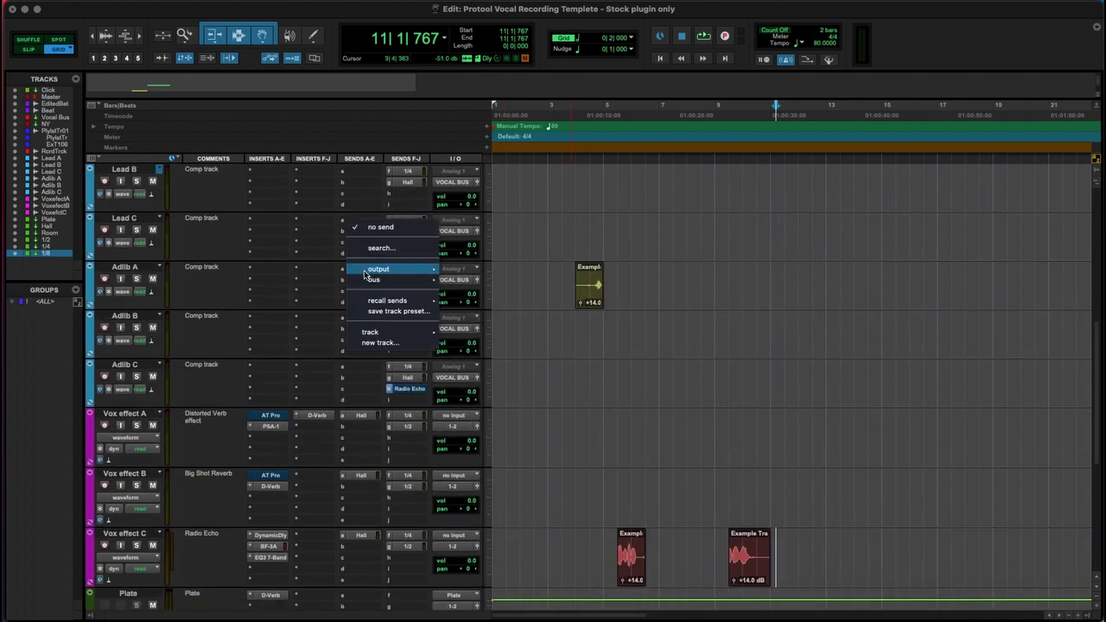
{"action": "mouse_move", "coordinate": [411, 286]}
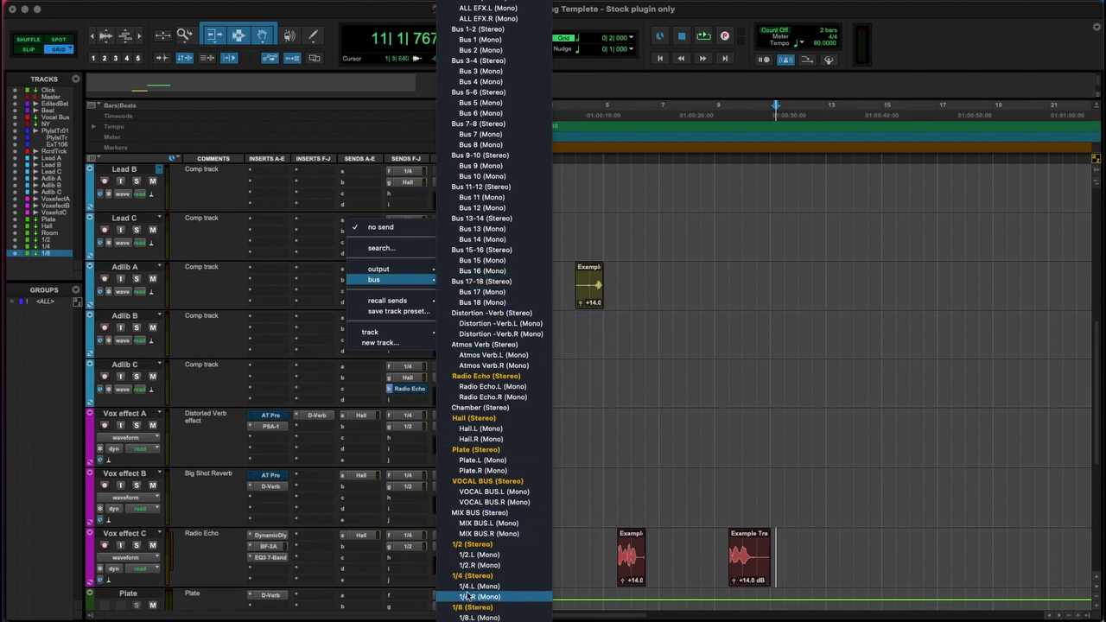
{"action": "left_click", "coordinate": [228, 288]}
{"action": "scroll", "coordinate": [228, 288], "scroll_direction": "up", "scroll_amount": 12}
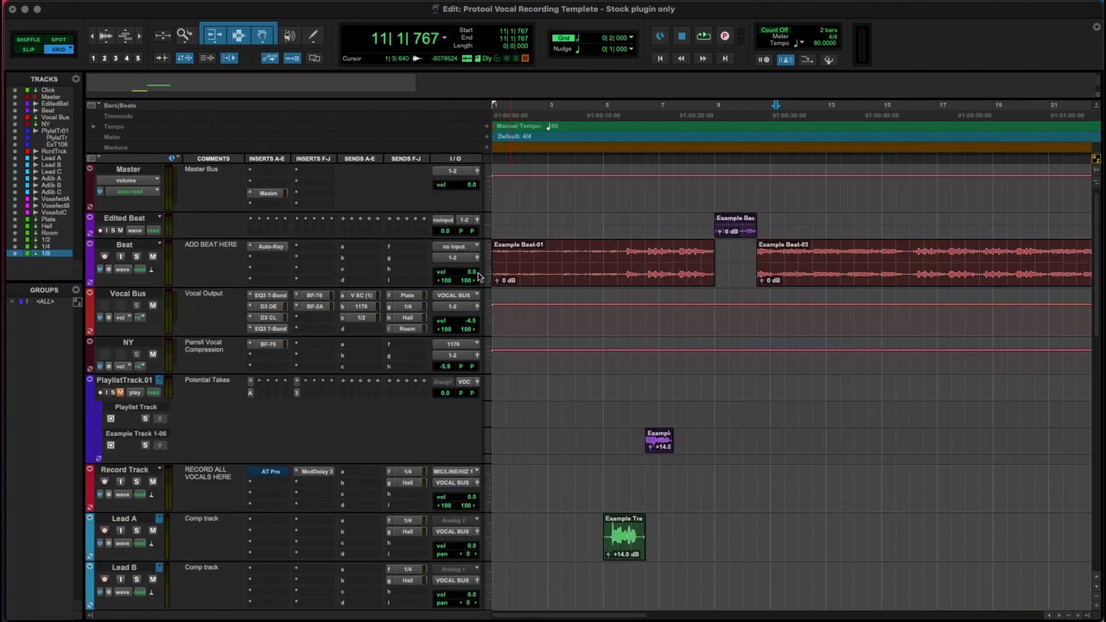
Step: View the Vocal Bus EQ3 7-Band, D3 de-esser, D3 compressor/limiter and second EQ3 inserts
{"action": "left_click", "coordinate": [270, 298]}
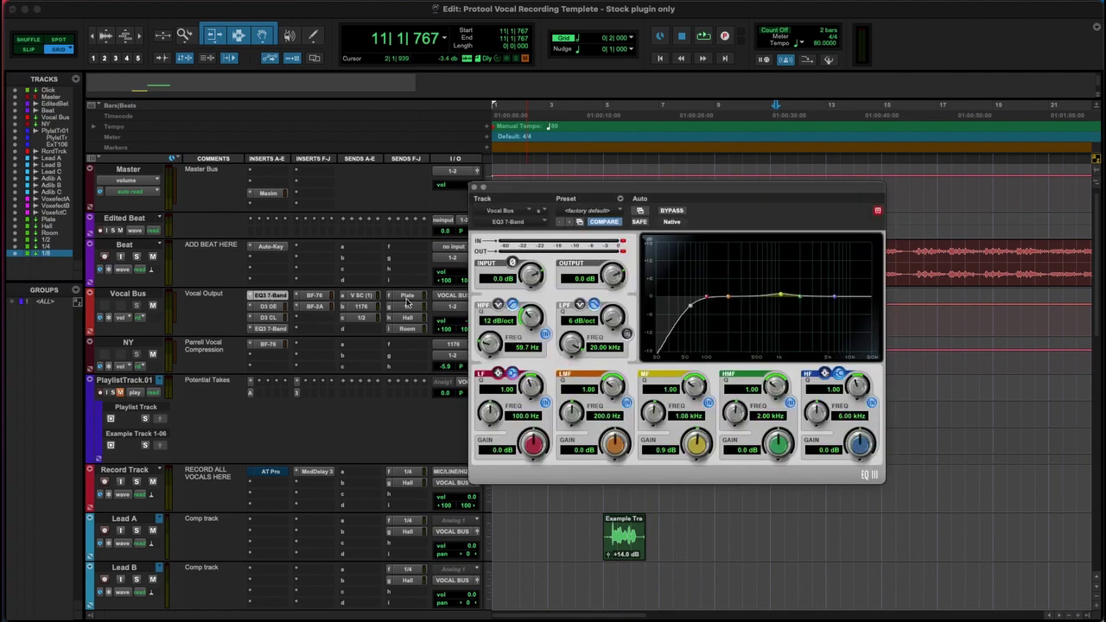
{"action": "left_click", "coordinate": [273, 306]}
{"action": "left_click", "coordinate": [269, 317]}
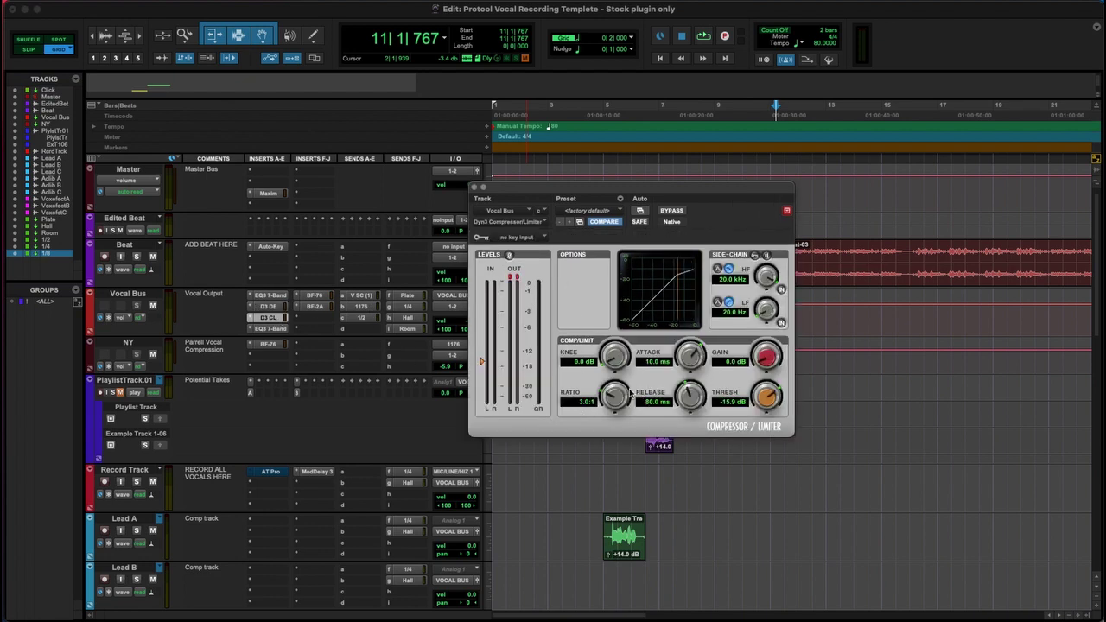
{"action": "left_click", "coordinate": [273, 329]}
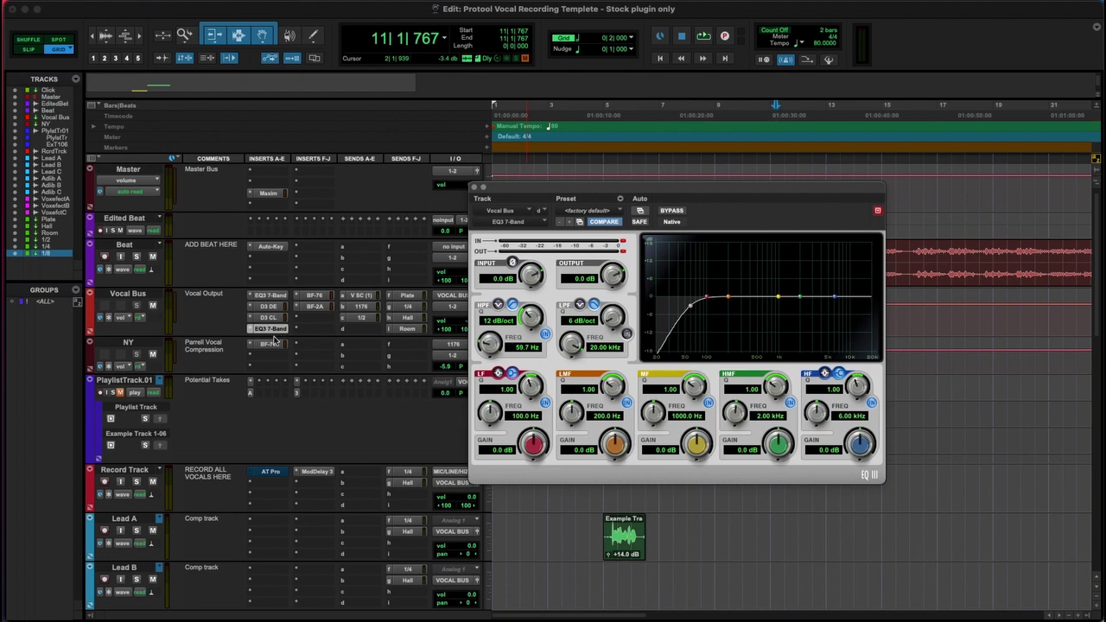
Step: View the BF-76 and BF-2A inserts, then reopen the BF-76 Peak Limiter
{"action": "left_click", "coordinate": [313, 296]}
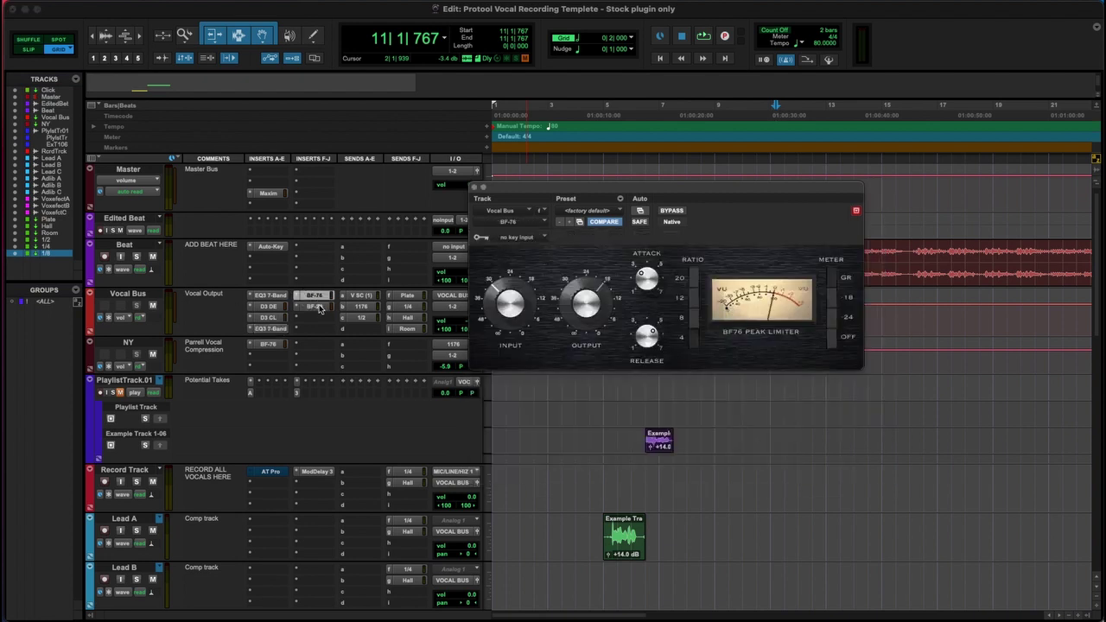
{"action": "left_click", "coordinate": [316, 307]}
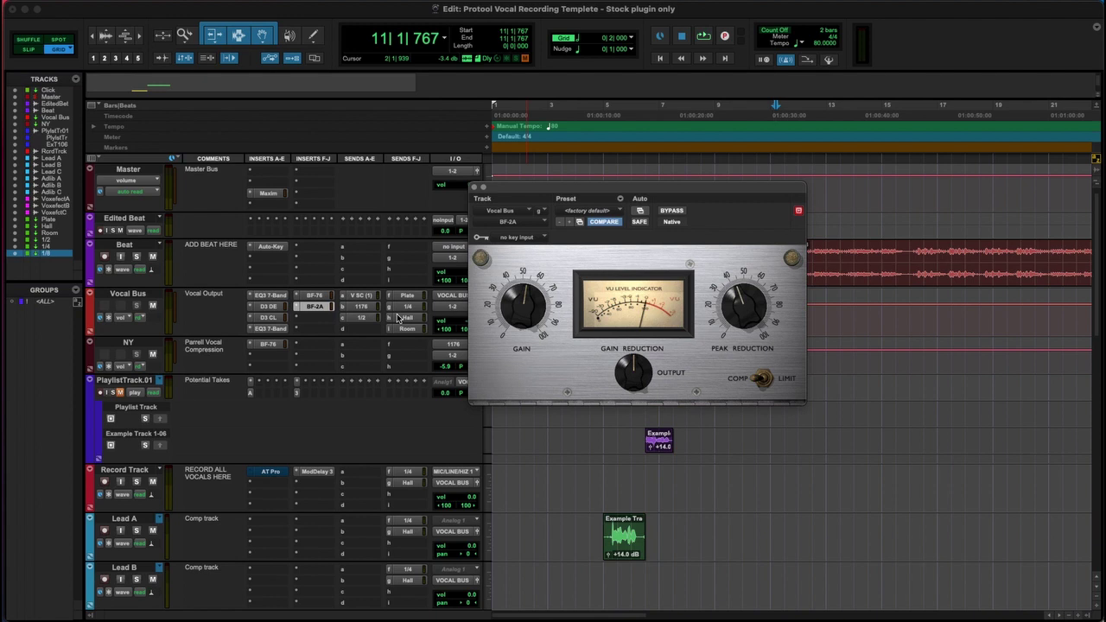
{"action": "left_click", "coordinate": [315, 306]}
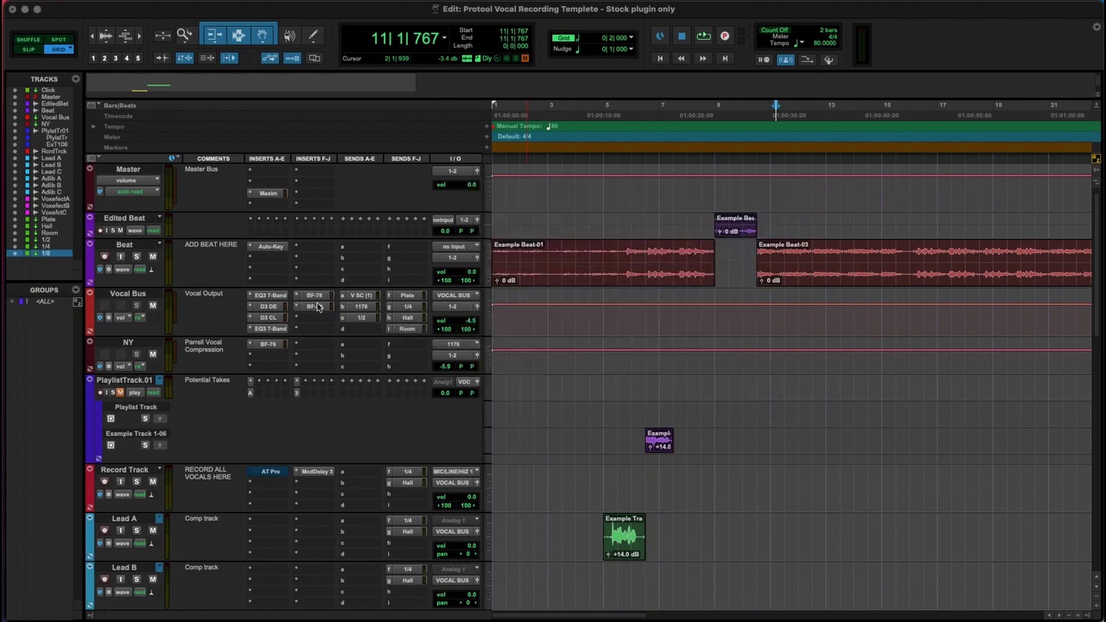
{"action": "left_click", "coordinate": [314, 294]}
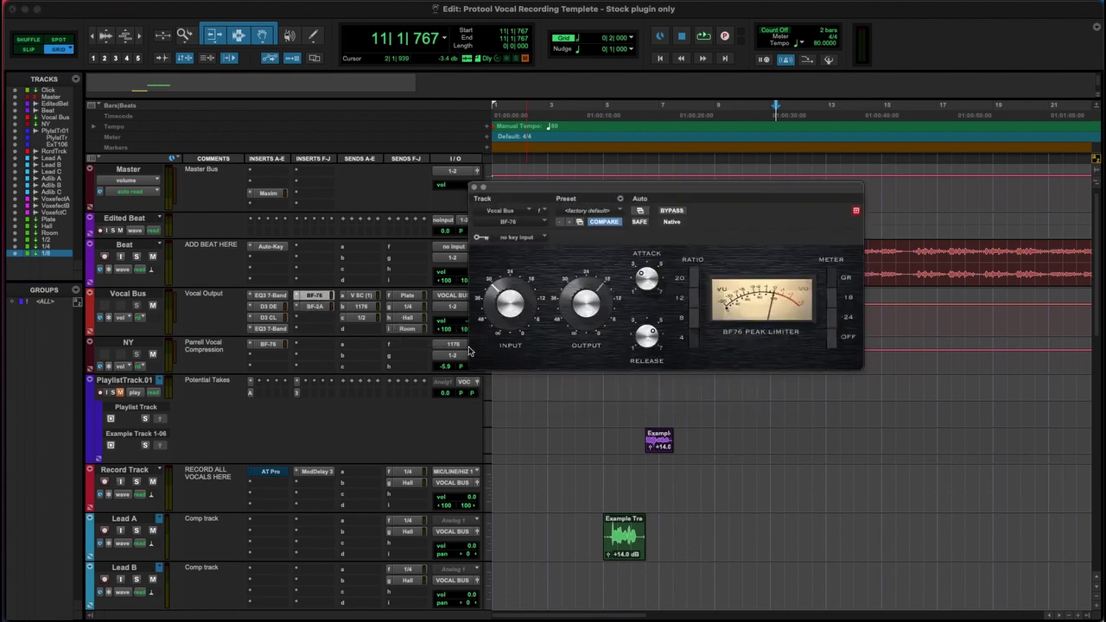
Step: Inspect the Vocal Bus V SC (1) send, then the 1176 send
{"action": "left_click", "coordinate": [361, 296]}
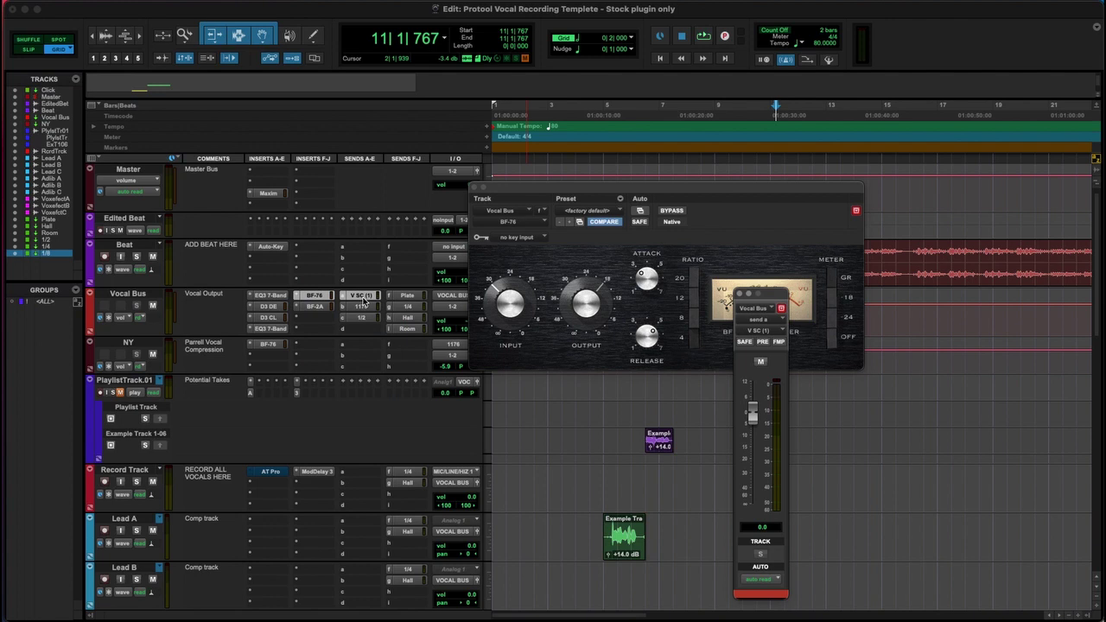
{"action": "scroll", "coordinate": [363, 300], "scroll_direction": "down", "scroll_amount": 20}
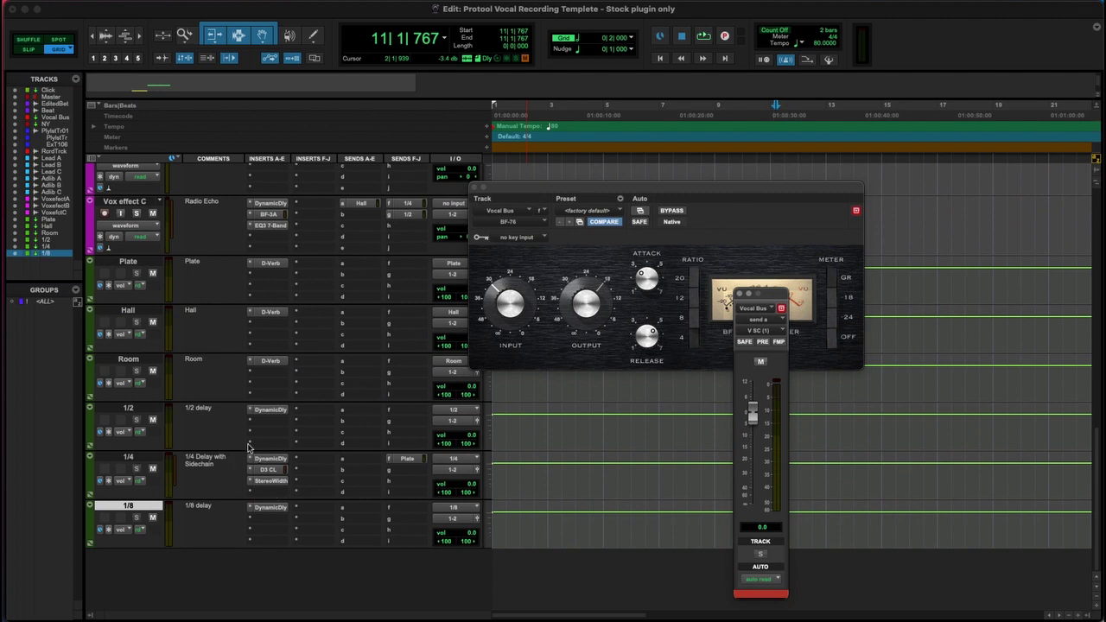
{"action": "scroll", "coordinate": [276, 458], "scroll_direction": "up", "scroll_amount": 10}
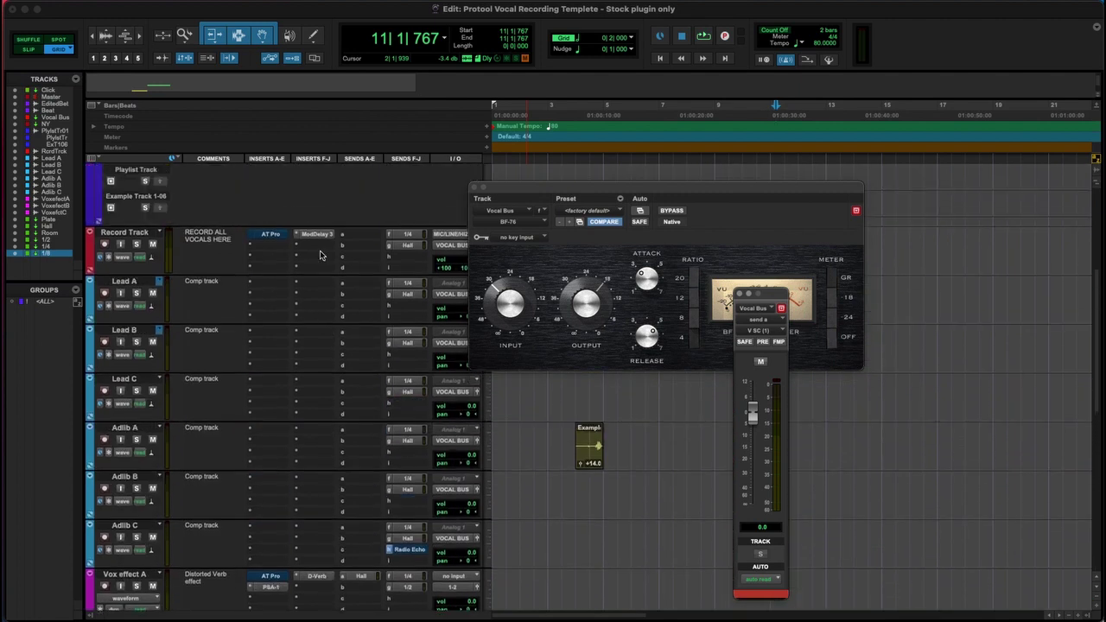
{"action": "scroll", "coordinate": [320, 255], "scroll_direction": "up", "scroll_amount": 4}
{"action": "left_click", "coordinate": [361, 244]}
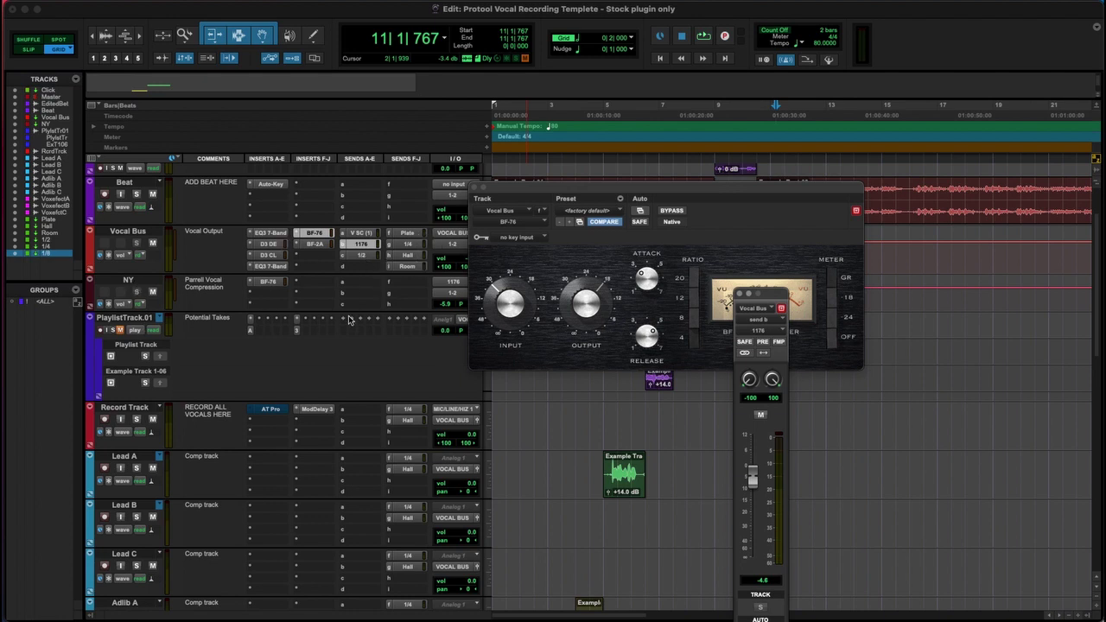
Step: Close the BF-76 plug-in and Vocal Bus send windows
{"action": "left_click", "coordinate": [478, 188]}
{"action": "left_click", "coordinate": [739, 294]}
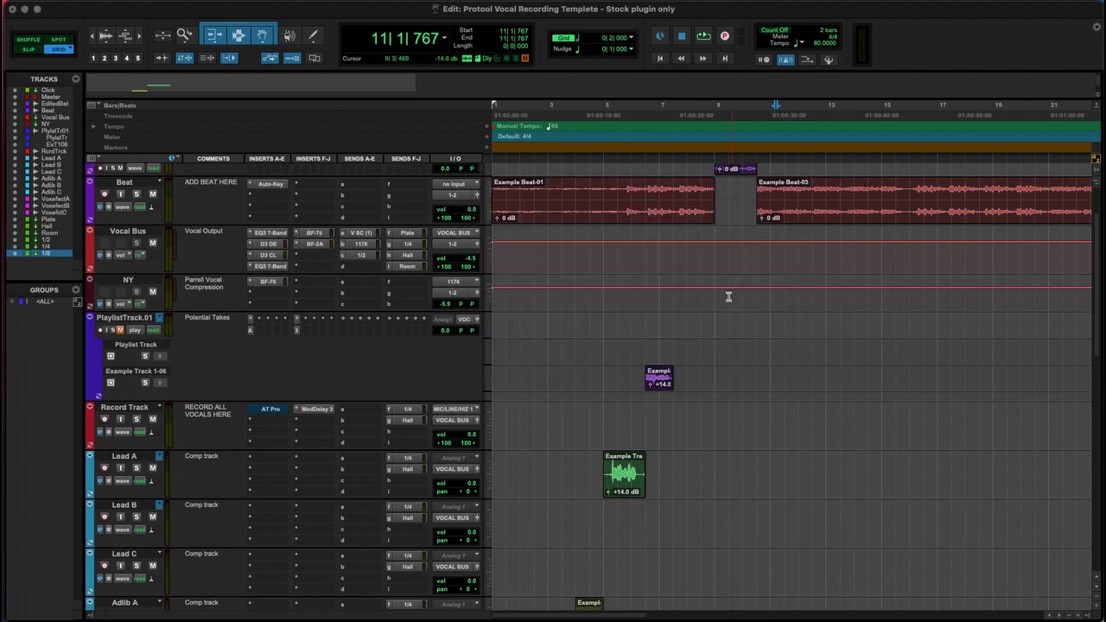
{"action": "scroll", "coordinate": [433, 294], "scroll_direction": "up", "scroll_amount": 3}
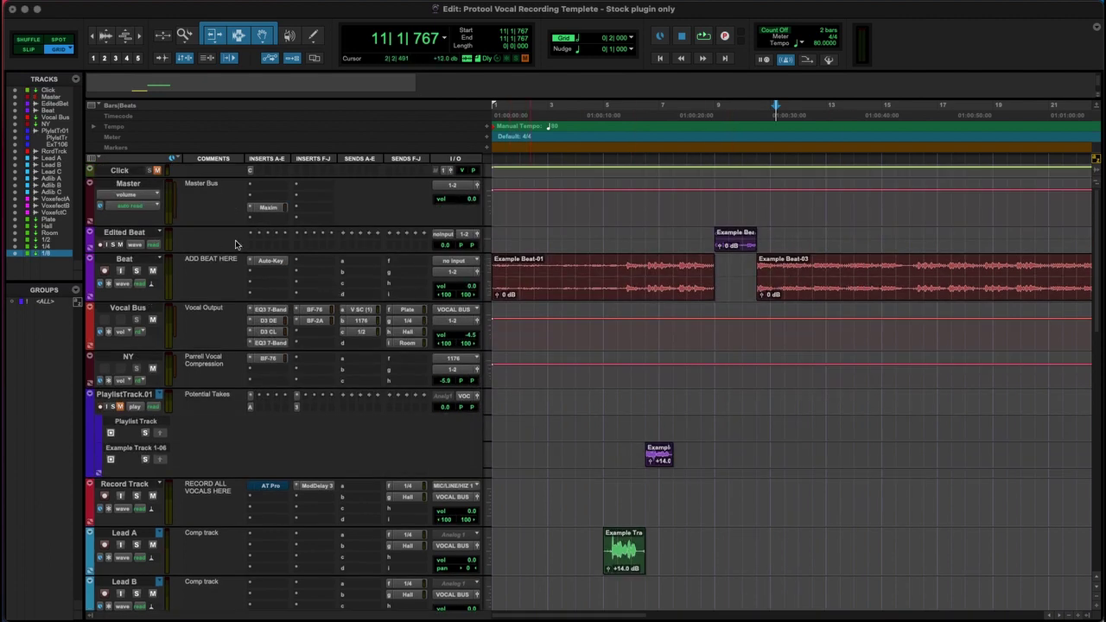